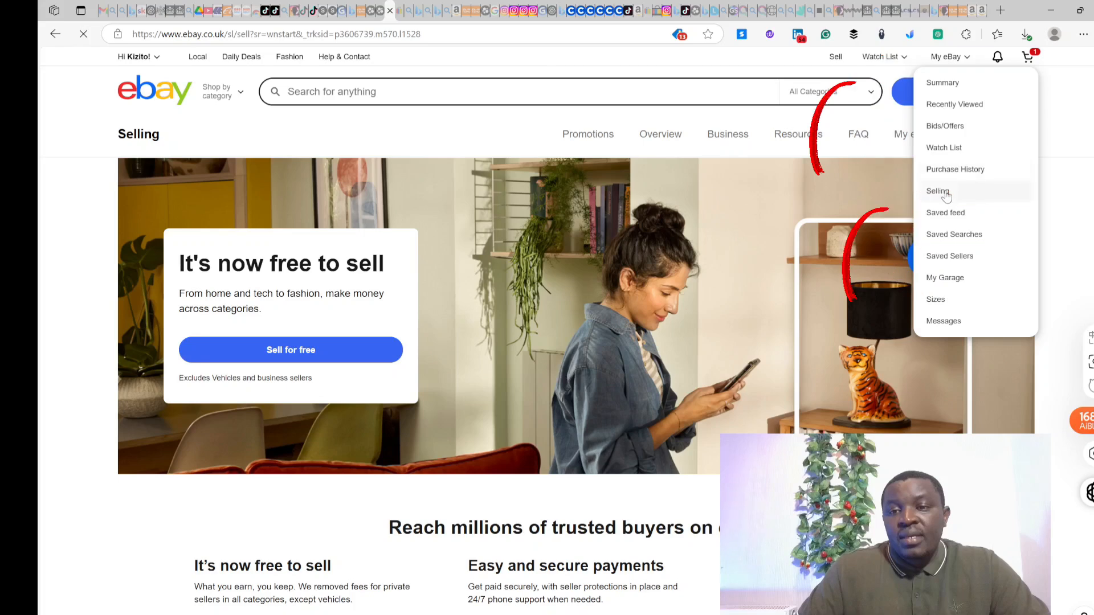
# Open the My eBay selling overview and start listing a new item.
pyautogui.click(944, 194)
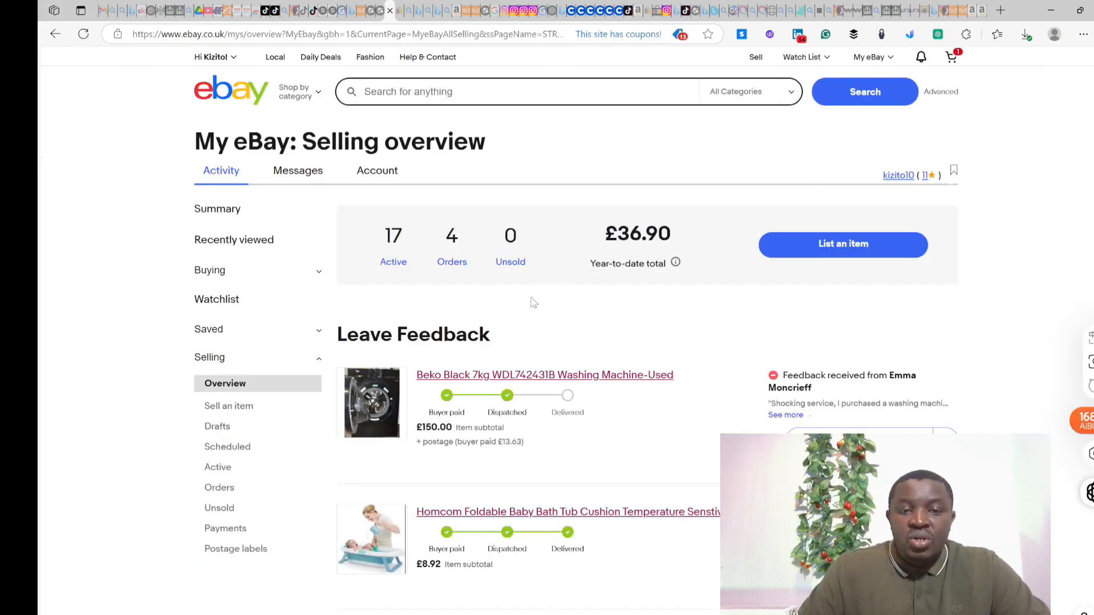
pyautogui.scroll(-6, 534, 302)
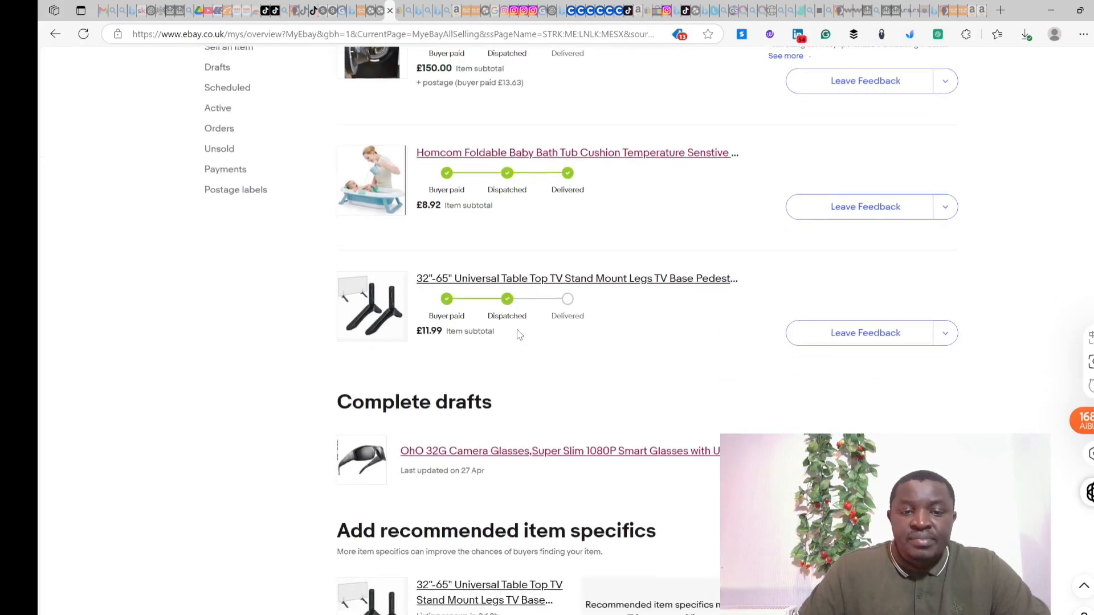
pyautogui.scroll(-2, 518, 334)
pyautogui.scroll(8, 518, 331)
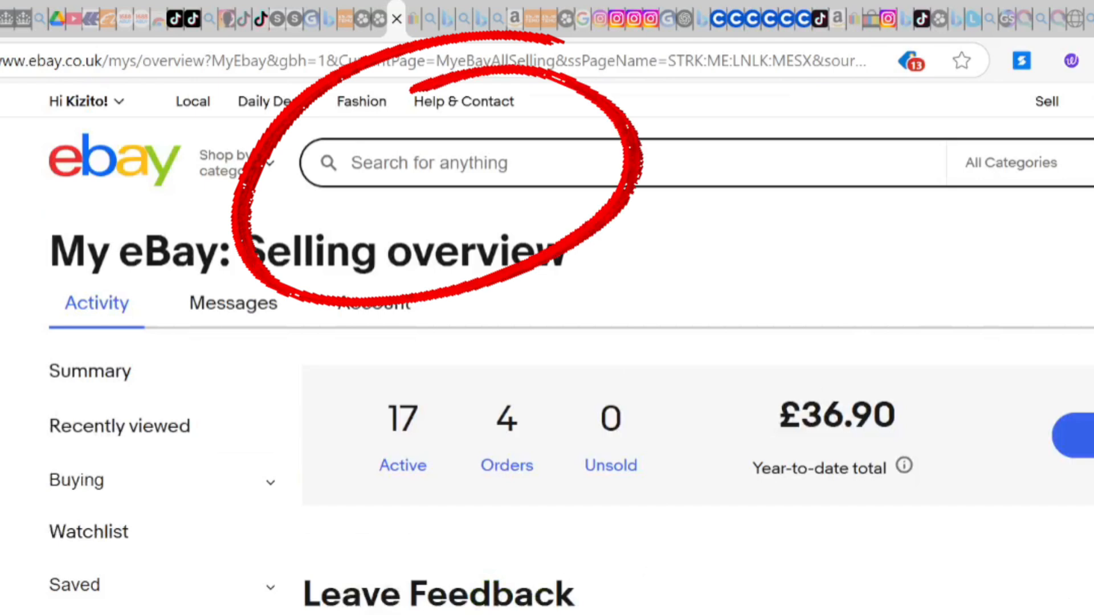
pyautogui.click(1082, 438)
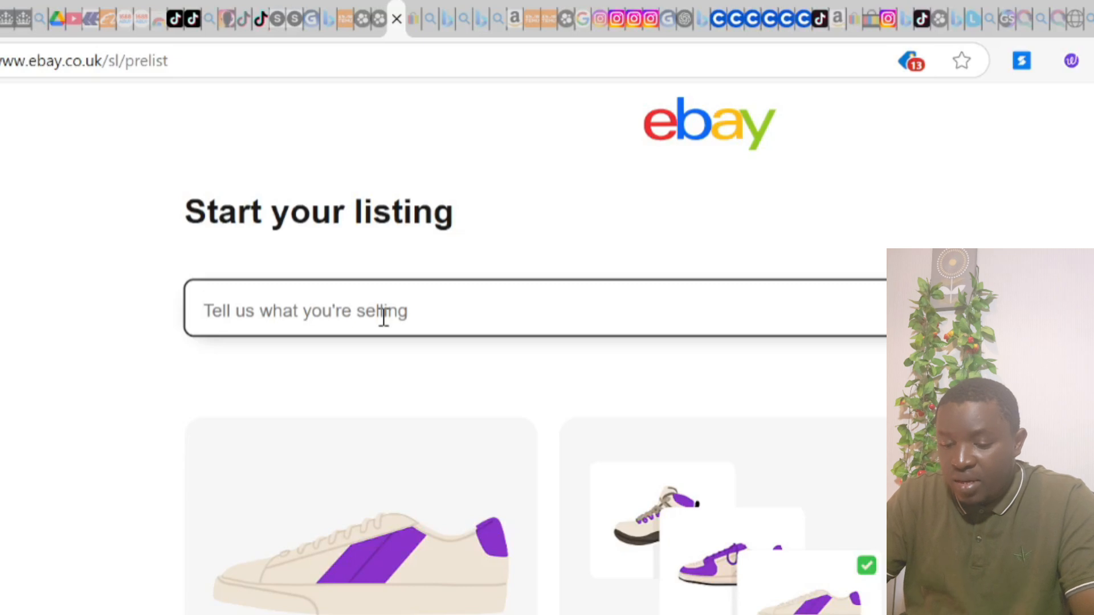
# Search for "toilet tissue paper" as the item to sell in the new listing.
pyautogui.write('tiss')
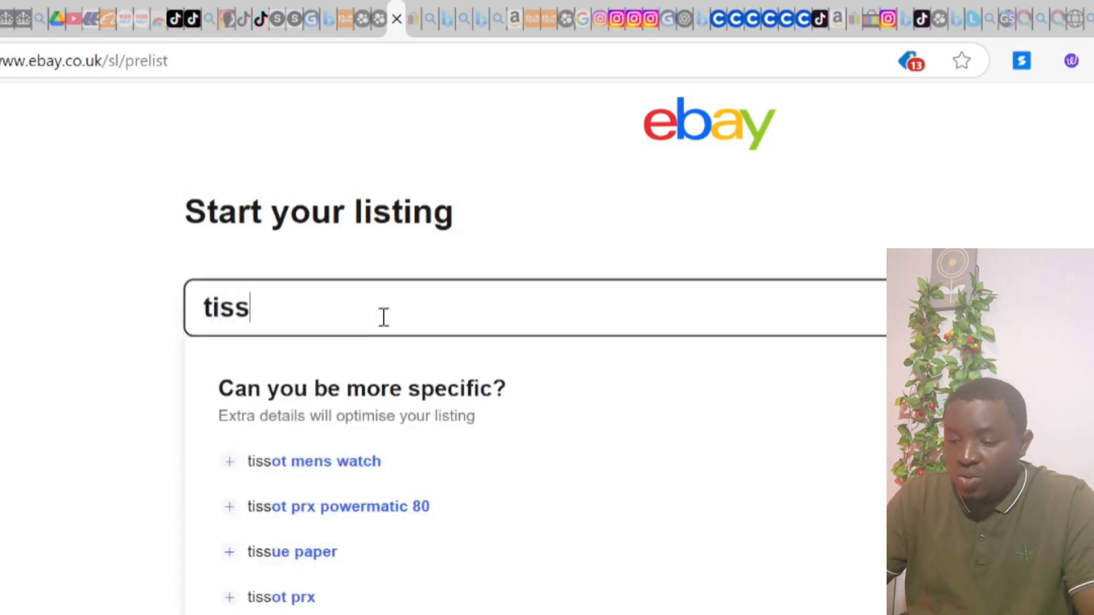
pyautogui.press('BackSpace')
pyautogui.press('BackSpace')
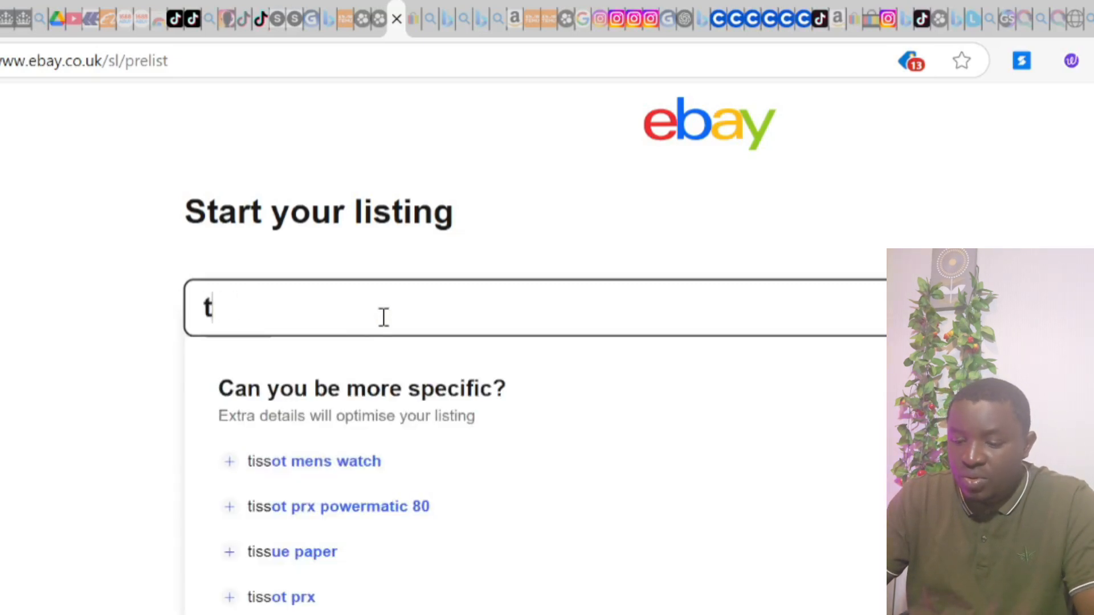
pyautogui.write('oi')
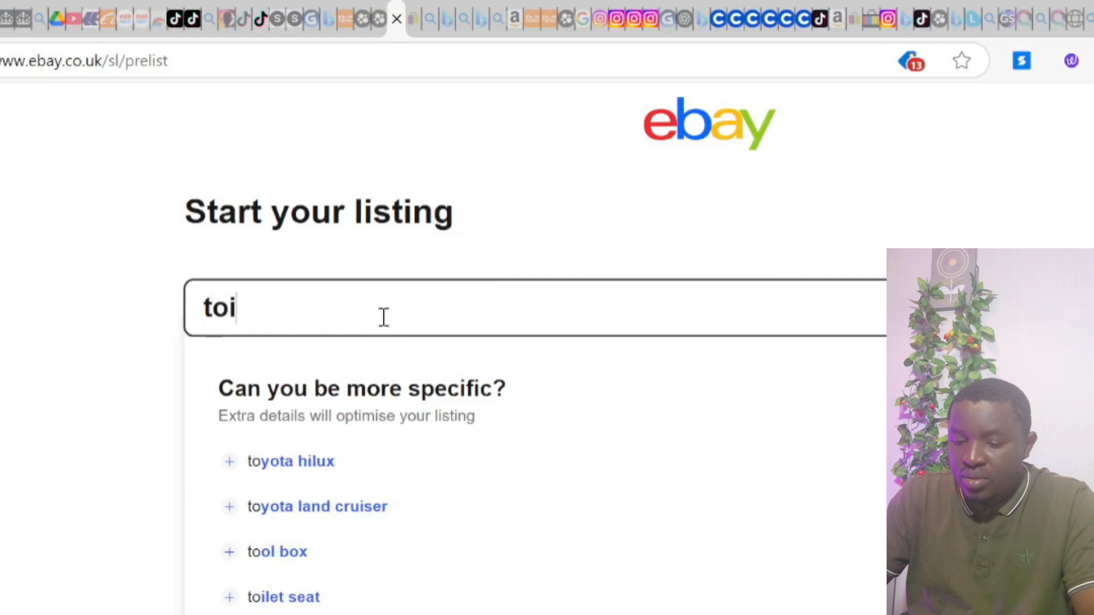
pyautogui.write('let')
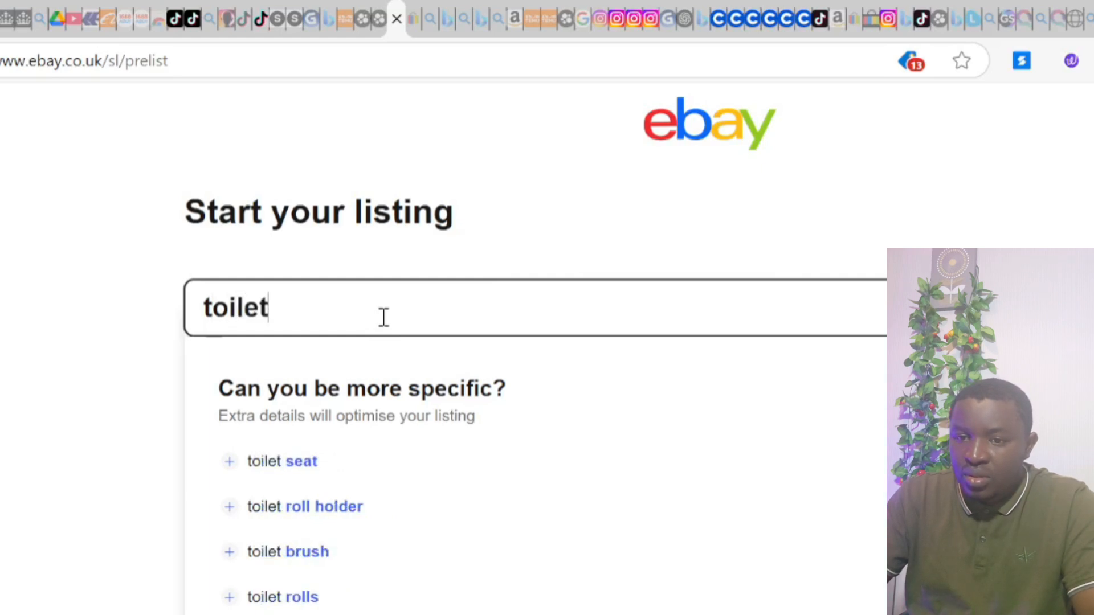
pyautogui.write(' tiss')
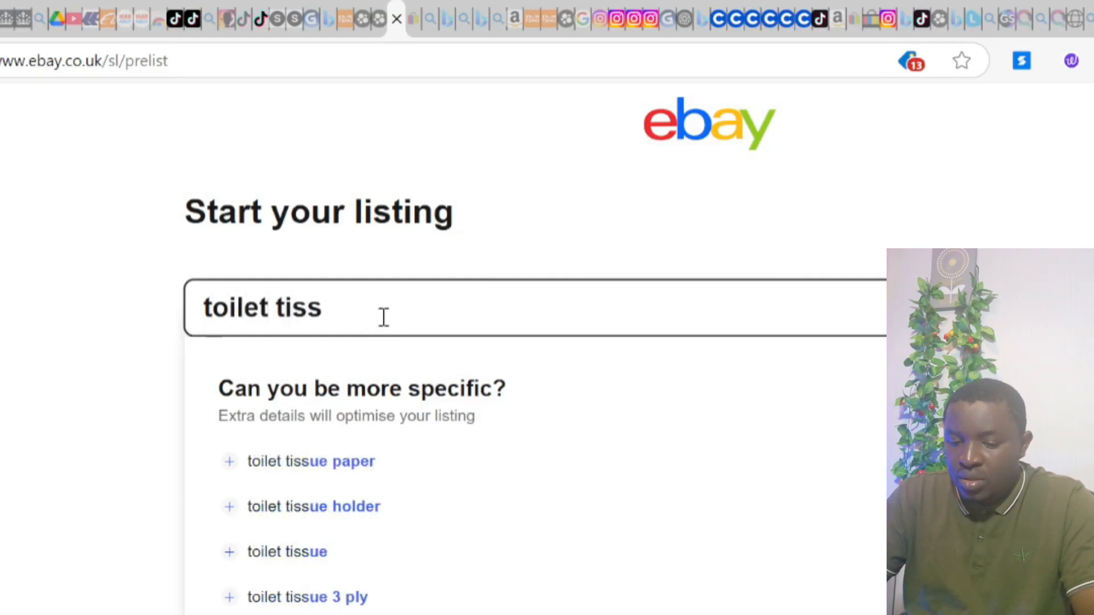
pyautogui.write('ue pape')
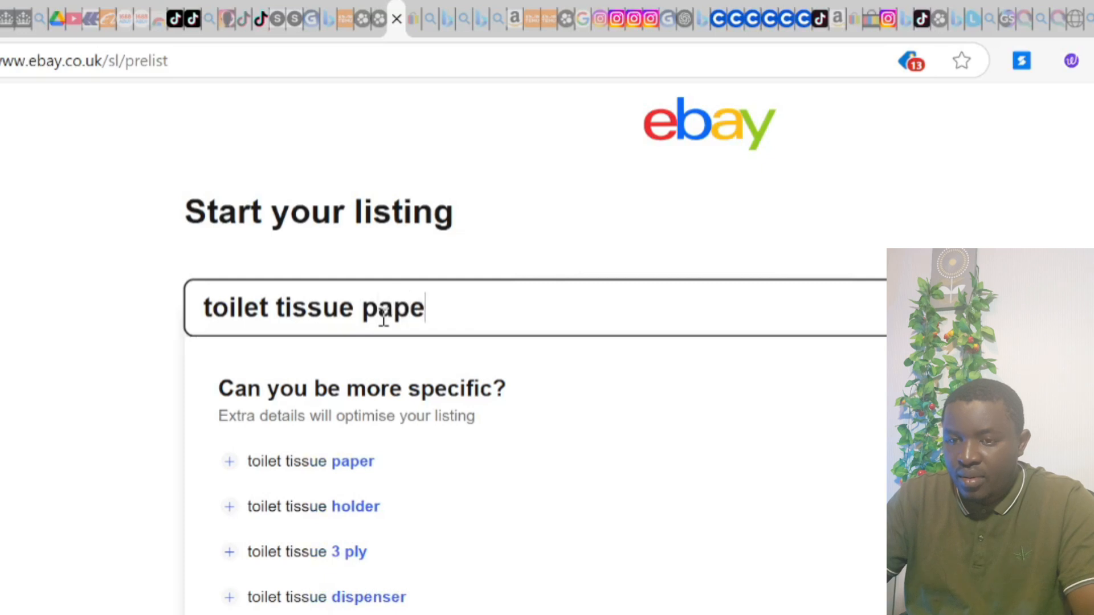
pyautogui.write('r')
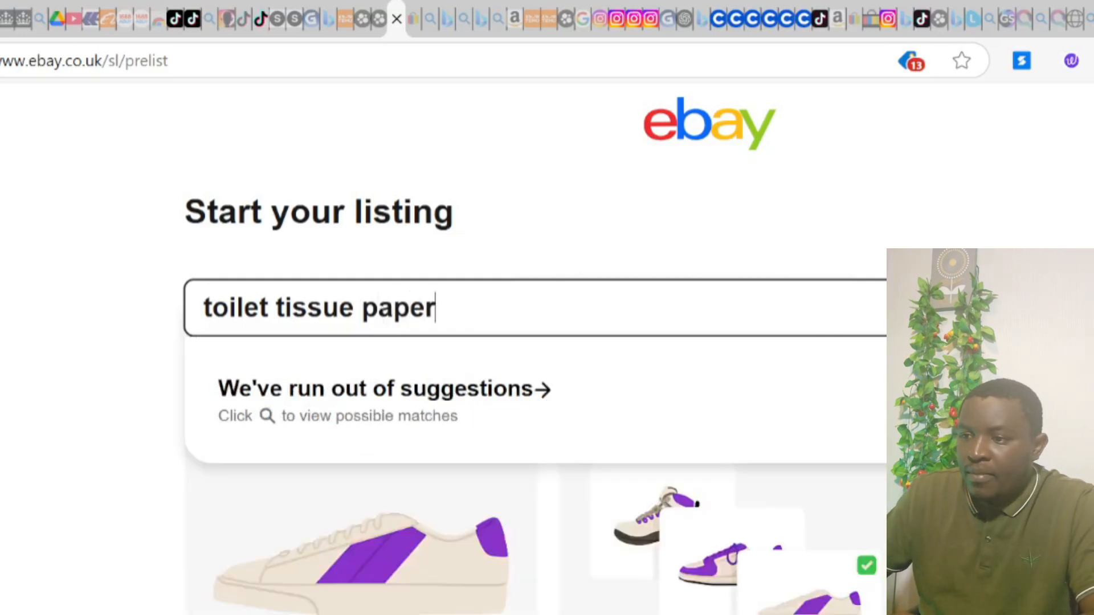
pyautogui.press('Return')
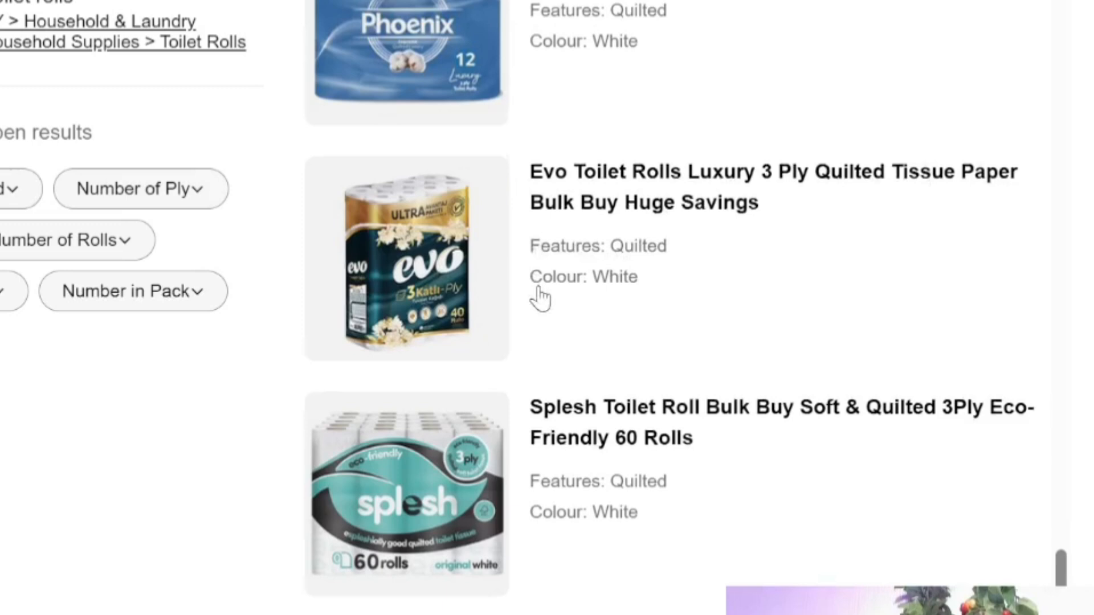
# Choose the Evo Toilet Rolls Luxury 3 Ply Quilted Tissue Paper match and continue to the listing with condition New.
pyautogui.scroll(-5, 614, 330)
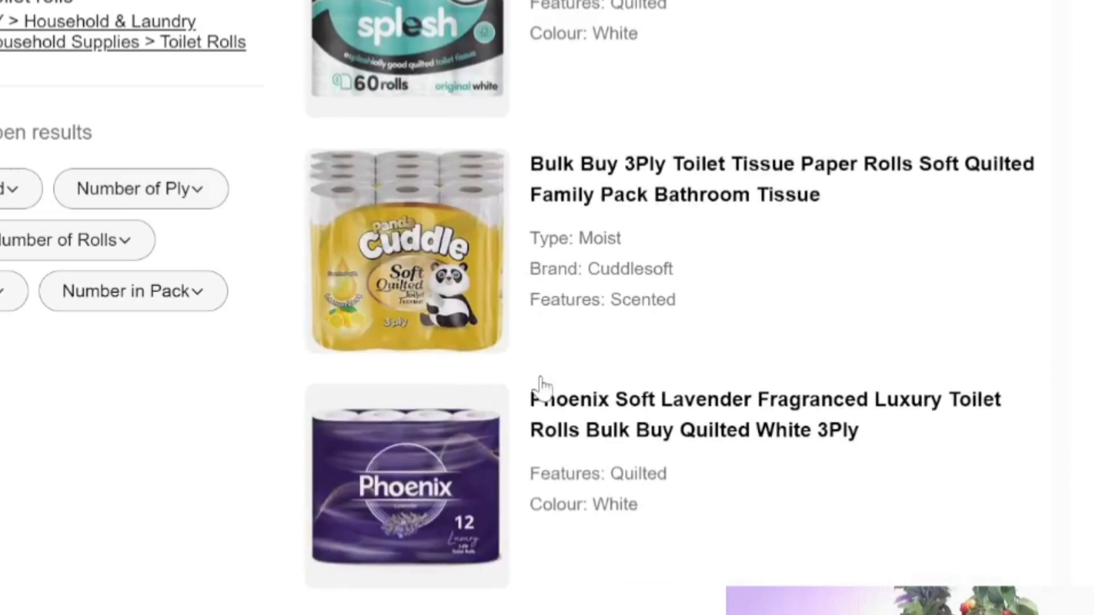
pyautogui.scroll(5, 544, 393)
pyautogui.click(544, 359)
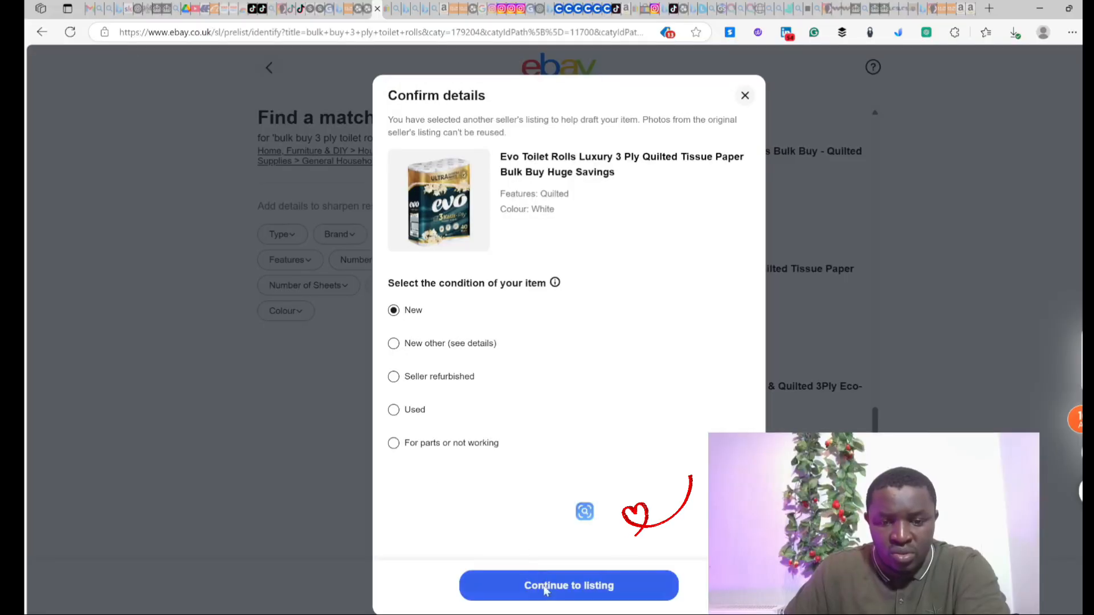
pyautogui.click(542, 586)
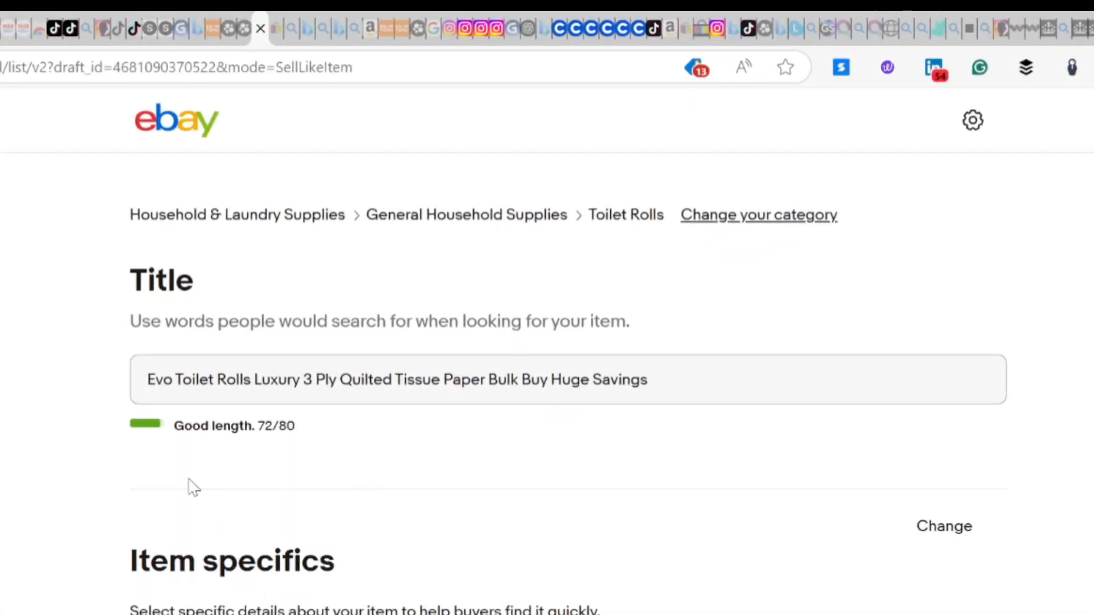
# Review the draft's prefilled title and the beginning of its item specifics section.
pyautogui.scroll(-3, 183, 583)
pyautogui.scroll(3, 270, 596)
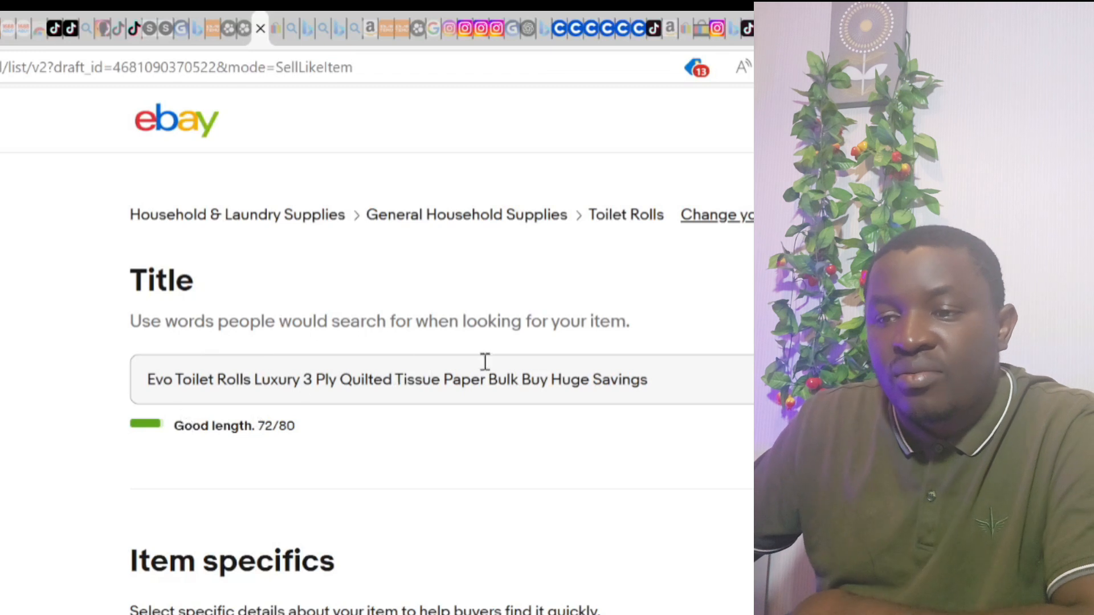
pyautogui.click(137, 385)
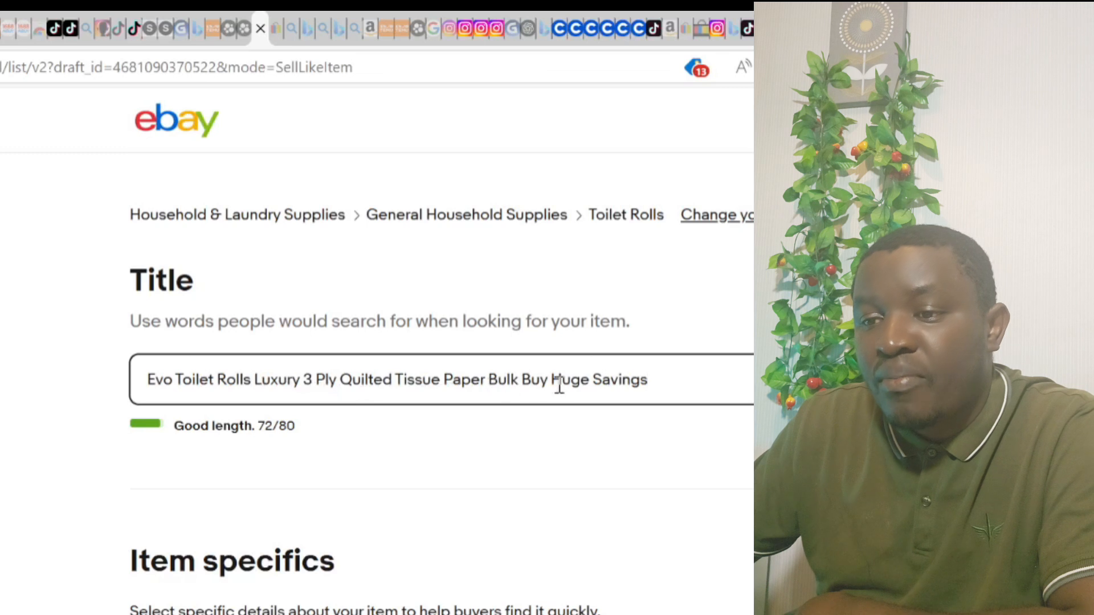
pyautogui.scroll(-1, 322, 535)
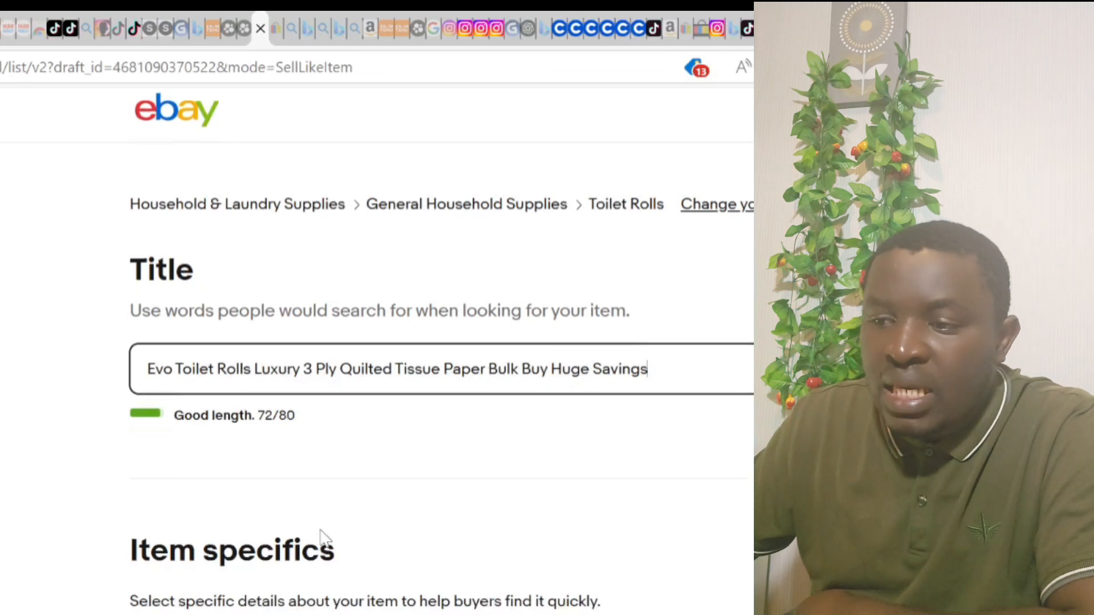
pyautogui.scroll(-3, 320, 532)
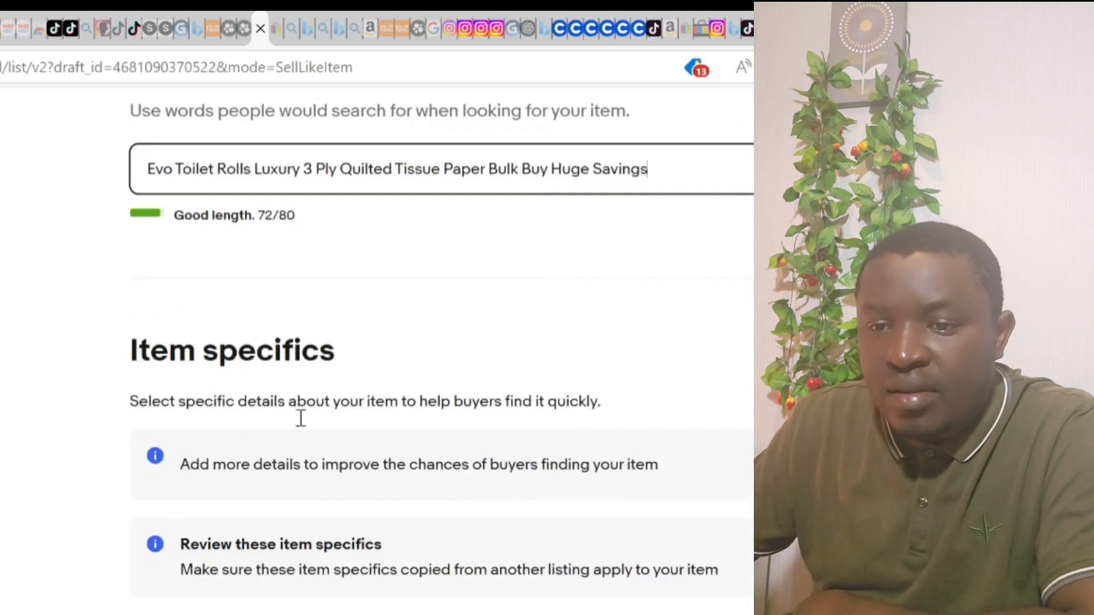
pyautogui.scroll(-2, 257, 489)
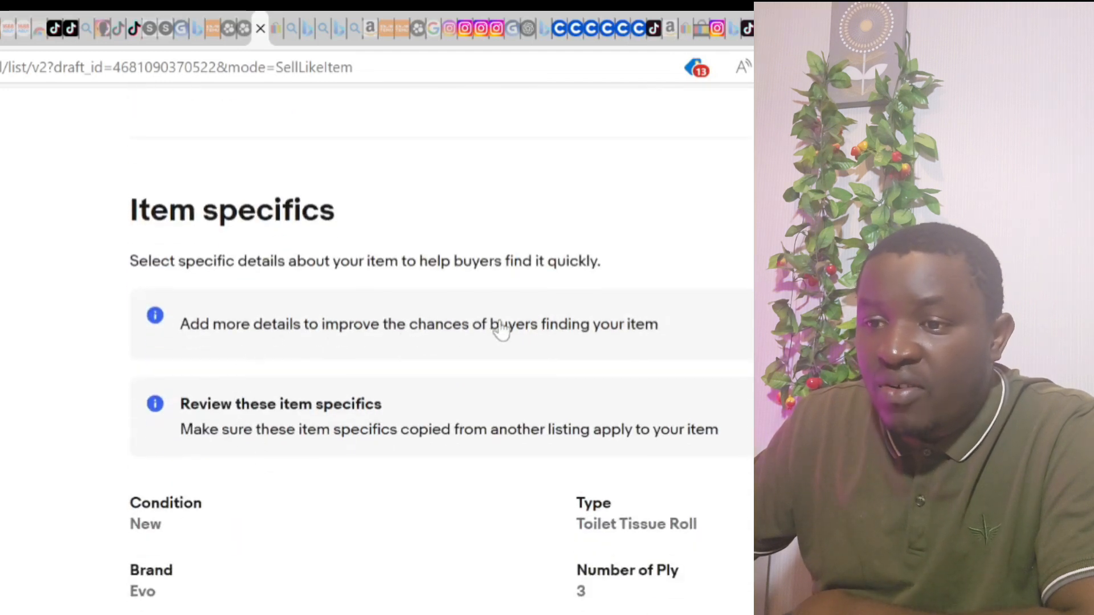
pyautogui.scroll(5, 329, 427)
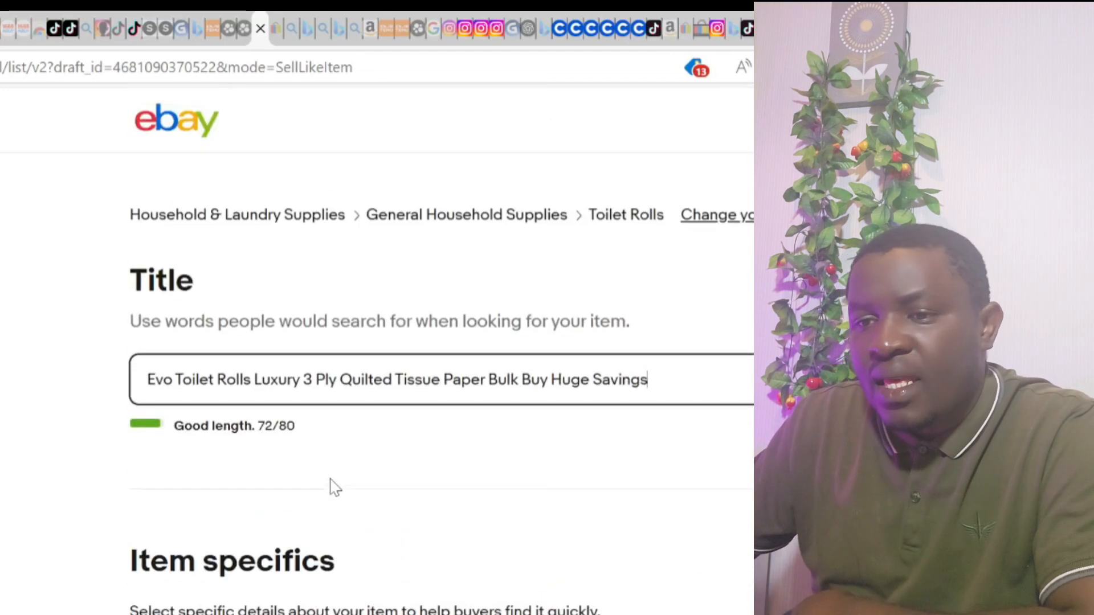
# Expand the item specifics and examine the required, recommended and additional details copied from the other listing.
pyautogui.scroll(-8, 237, 481)
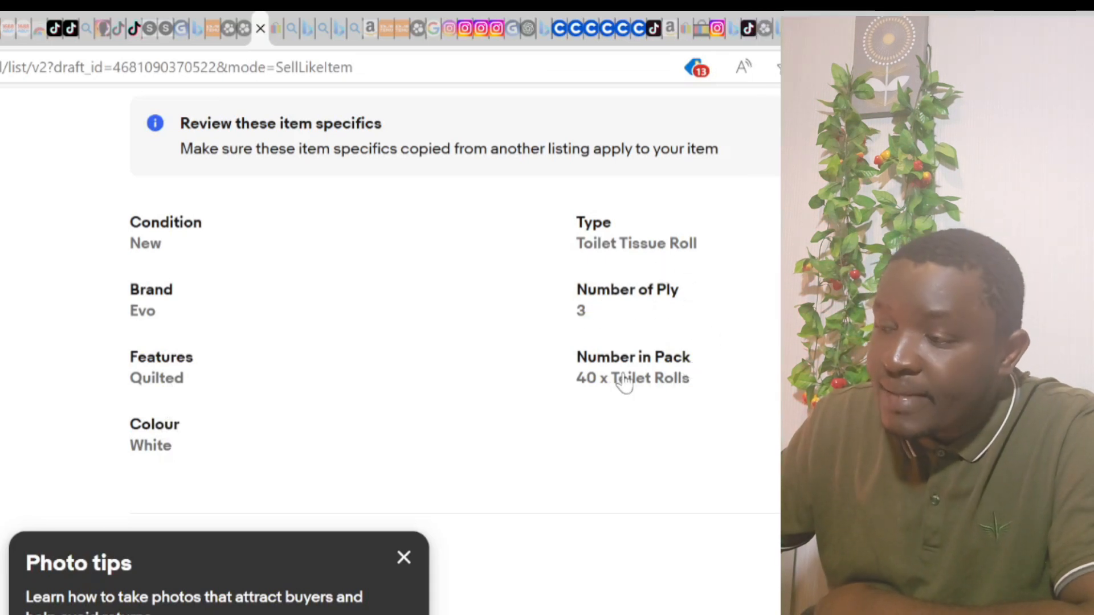
pyautogui.scroll(-8, 625, 382)
pyautogui.scroll(6, 342, 541)
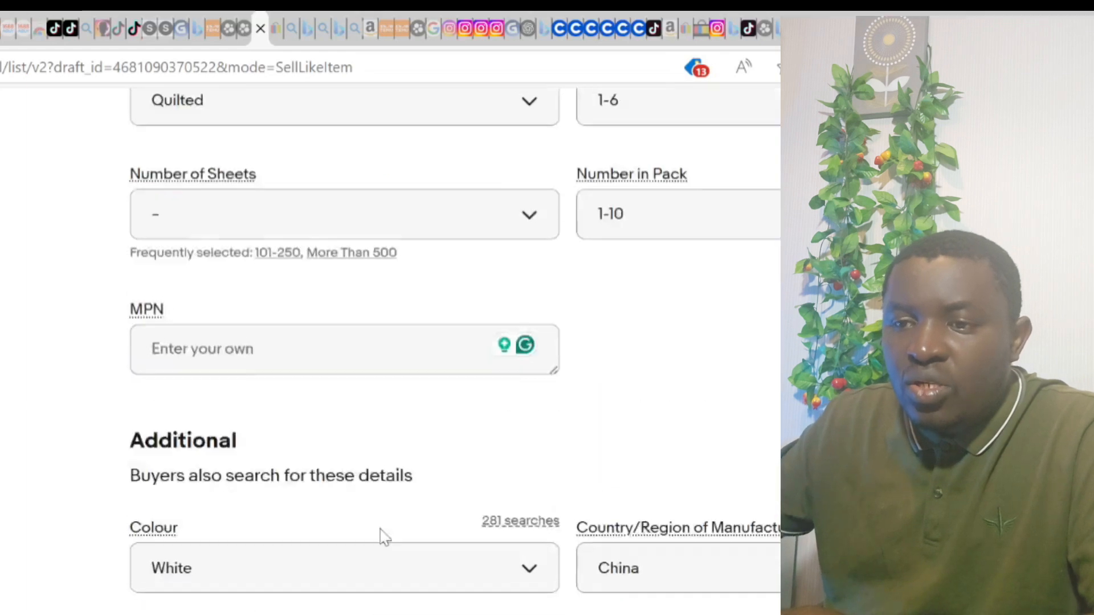
pyautogui.scroll(10, 387, 501)
pyautogui.scroll(-6, 391, 459)
pyautogui.scroll(7, 391, 459)
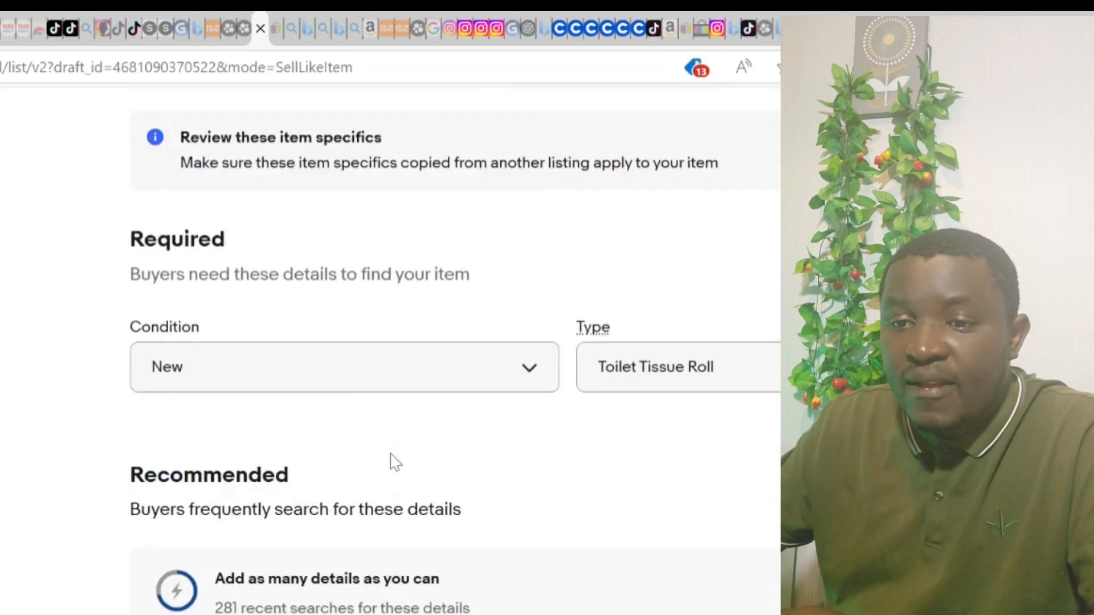
pyautogui.scroll(-15, 393, 461)
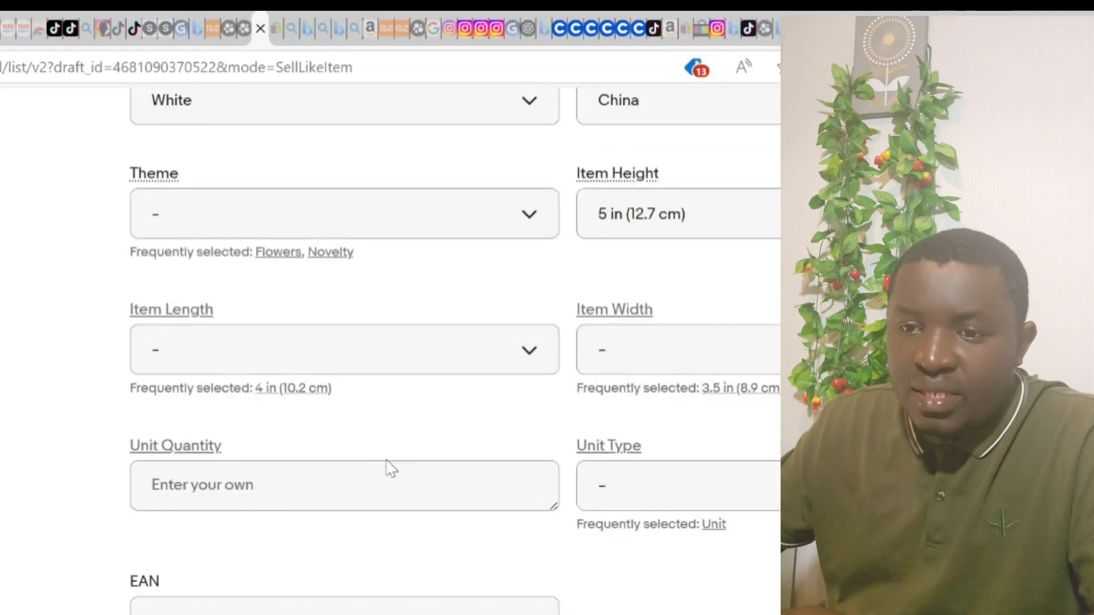
pyautogui.scroll(5, 391, 469)
pyautogui.scroll(-5, 462, 604)
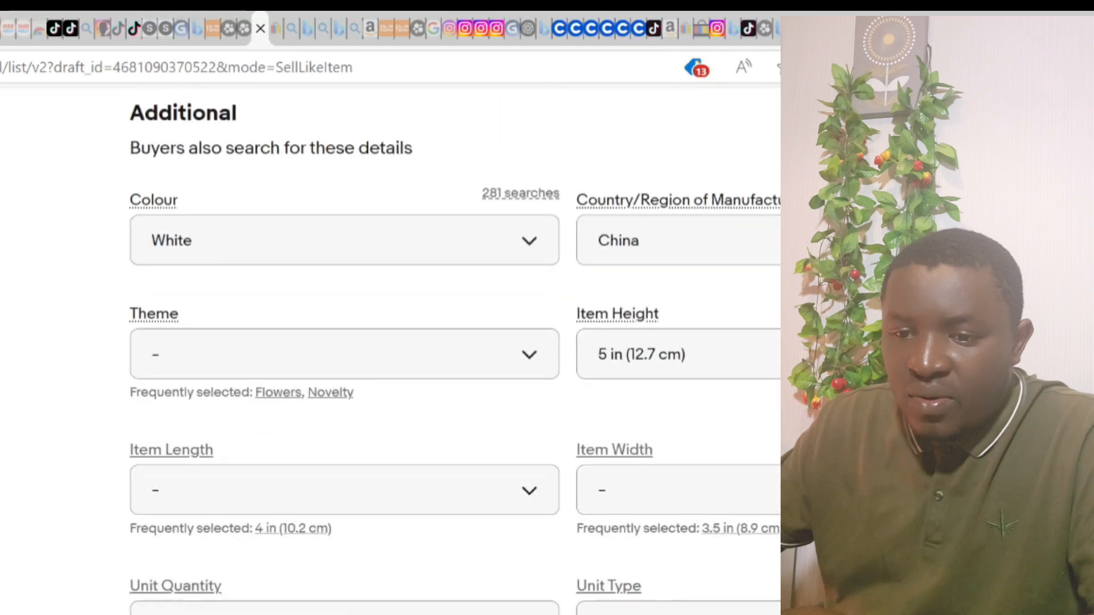
pyautogui.scroll(-1, 393, 354)
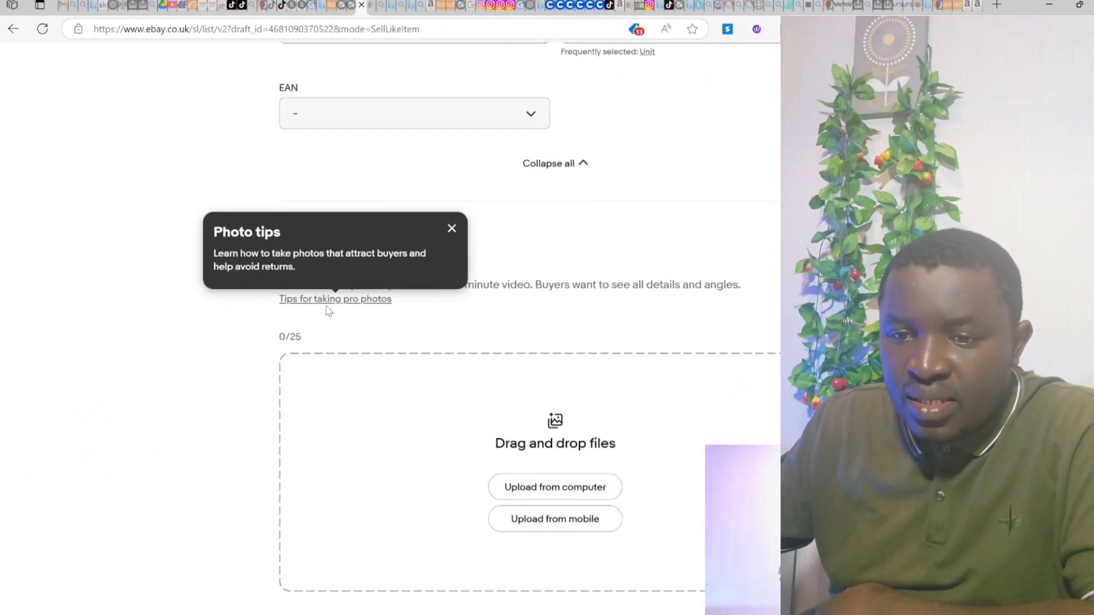
# Dismiss the photo tips pop-up and look over the Photos & Video upload area.
pyautogui.click(452, 227)
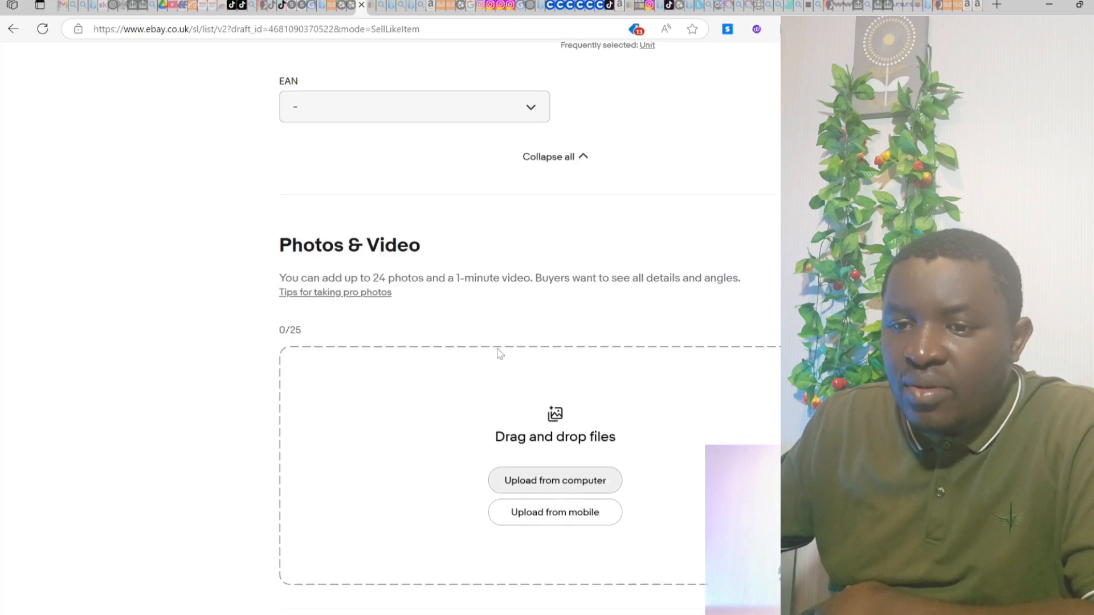
pyautogui.scroll(-2, 496, 354)
pyautogui.scroll(-3, 530, 455)
pyautogui.scroll(4, 542, 427)
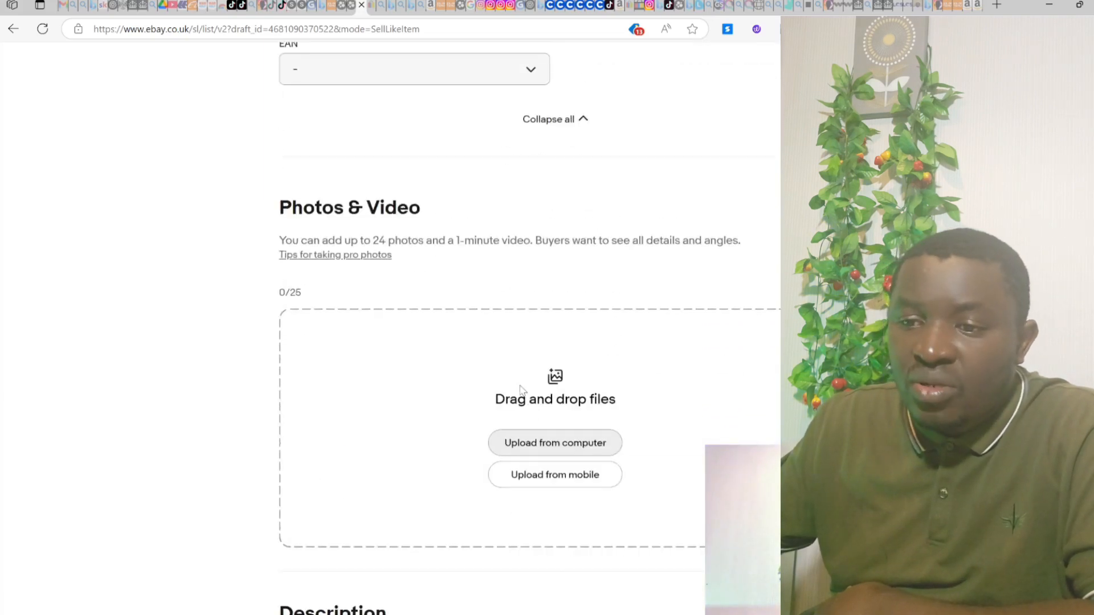
# Search the web for the listing title text "Evo Toilet Rolls Luxury 3 Ply Quilted Tissue Paper".
pyautogui.scroll(15, 579, 353)
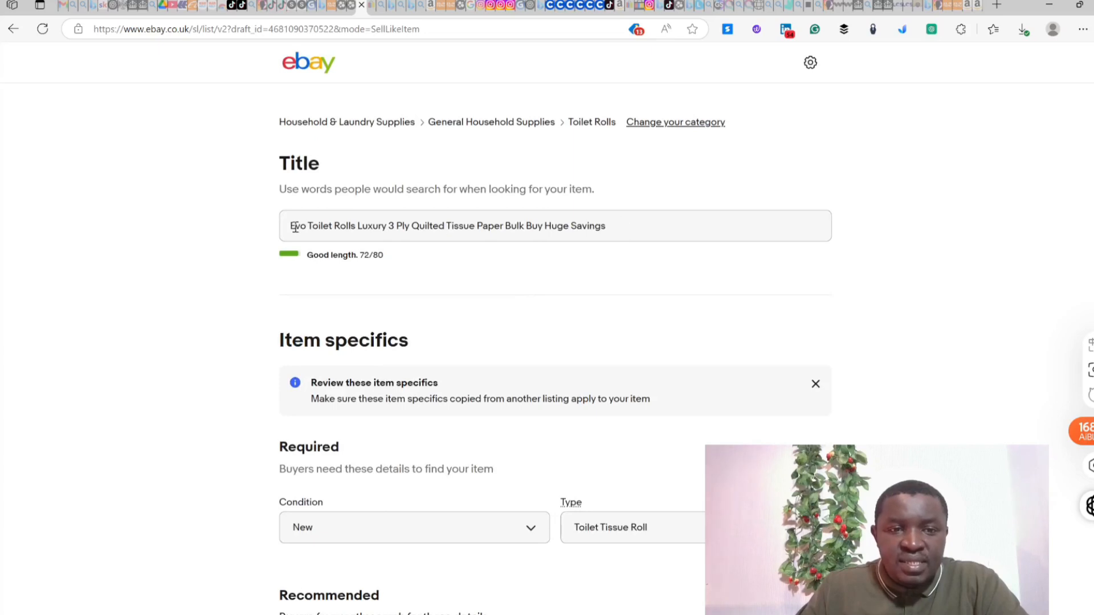
pyautogui.click(292, 226)
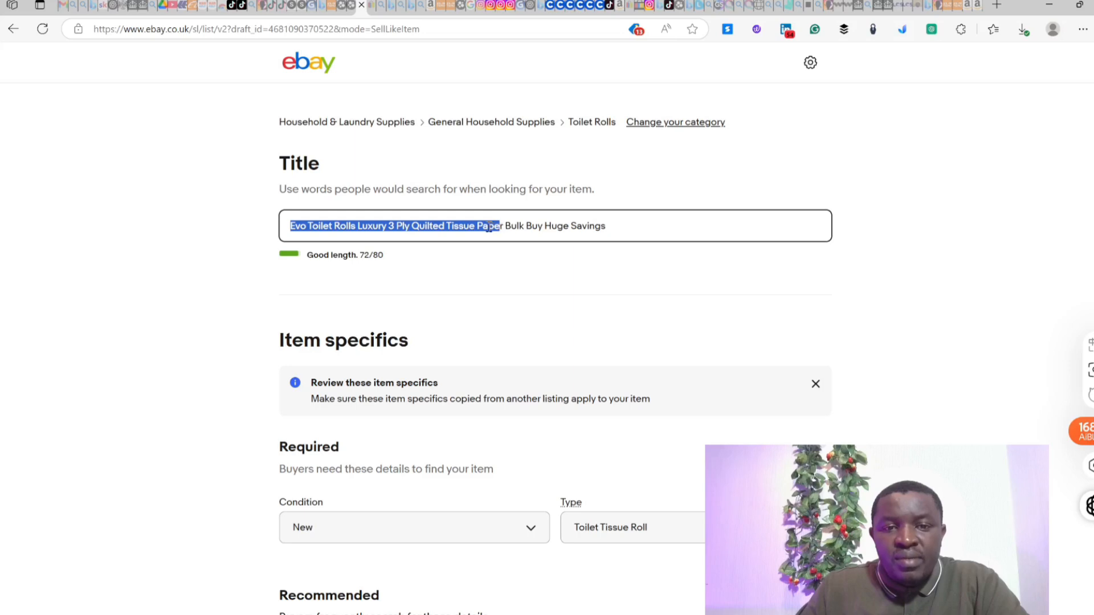
pyautogui.click(306, 226)
pyautogui.moveTo(288, 227); pyautogui.dragTo(498, 222)
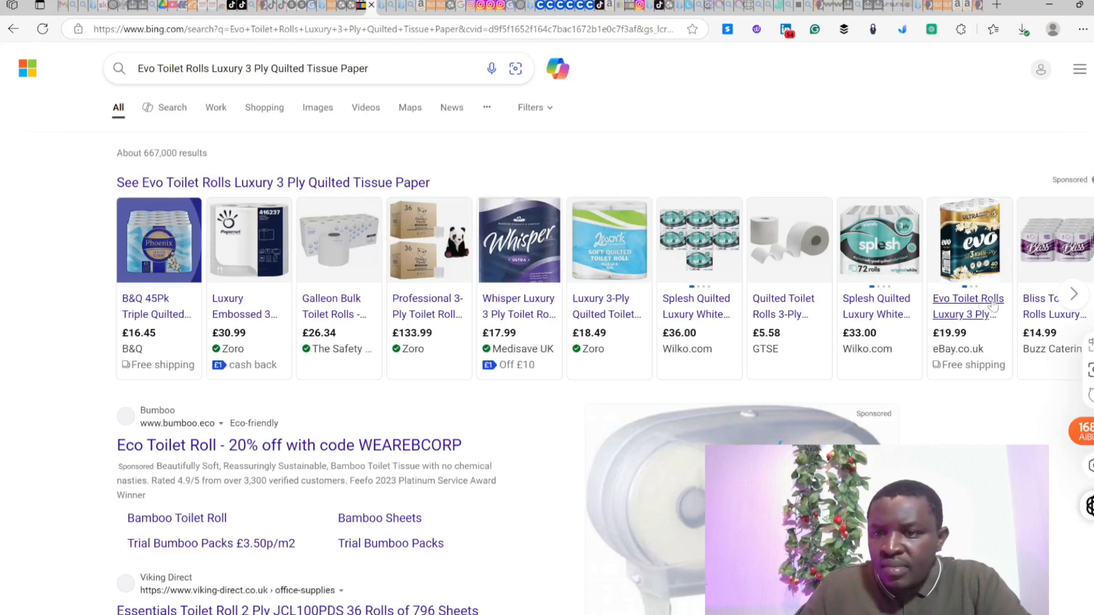
# Open the Evo Toilet Rolls result from eBay.co.uk and examine its product photos and purchase options.
pyautogui.click(973, 258)
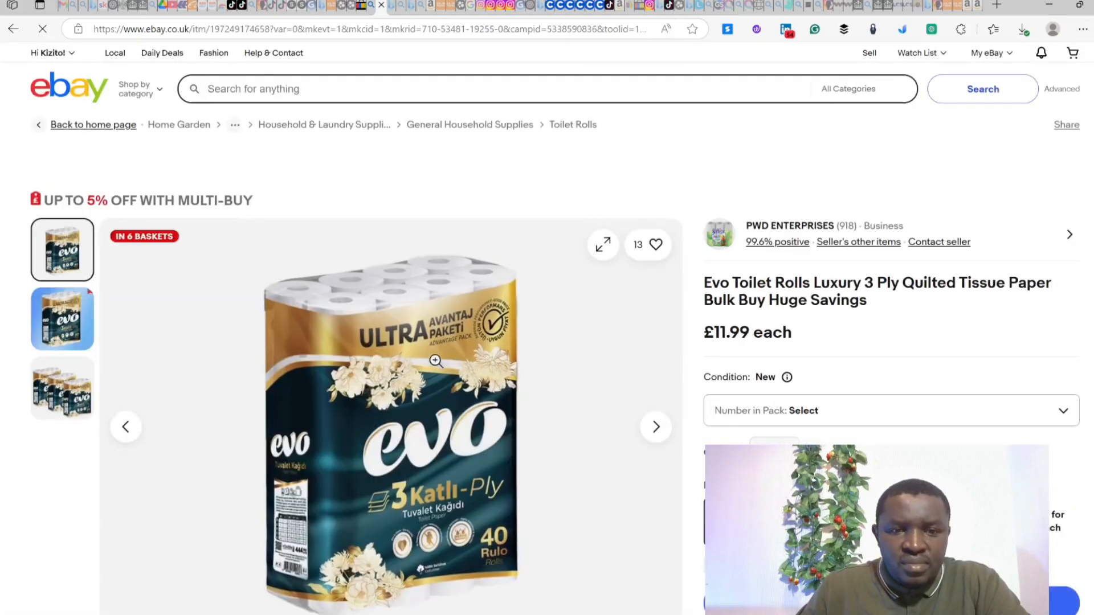
pyautogui.scroll(-3, 447, 369)
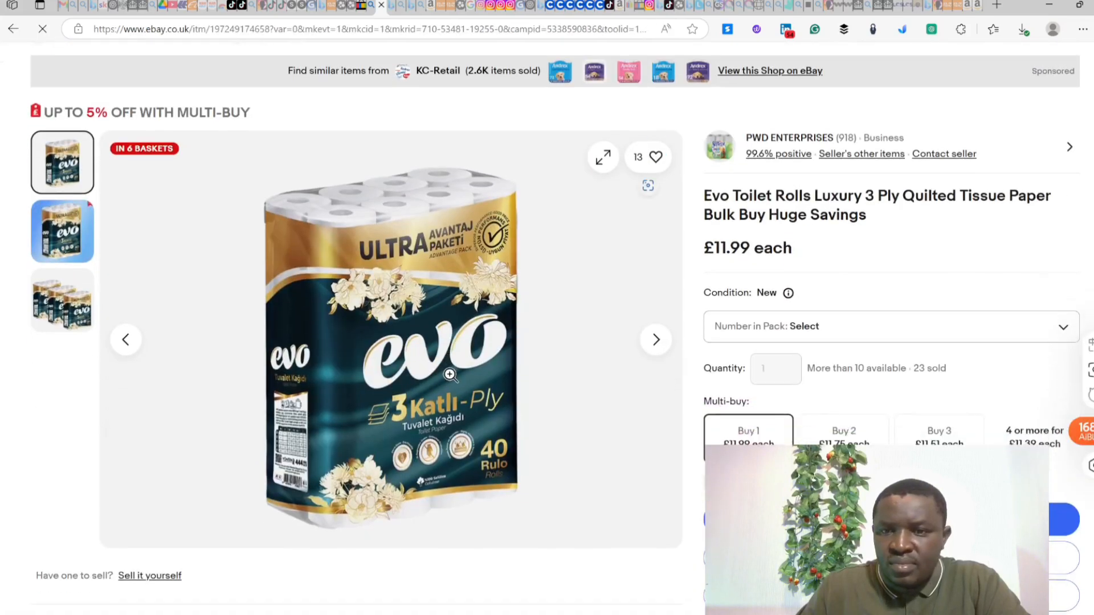
pyautogui.scroll(-4, 499, 359)
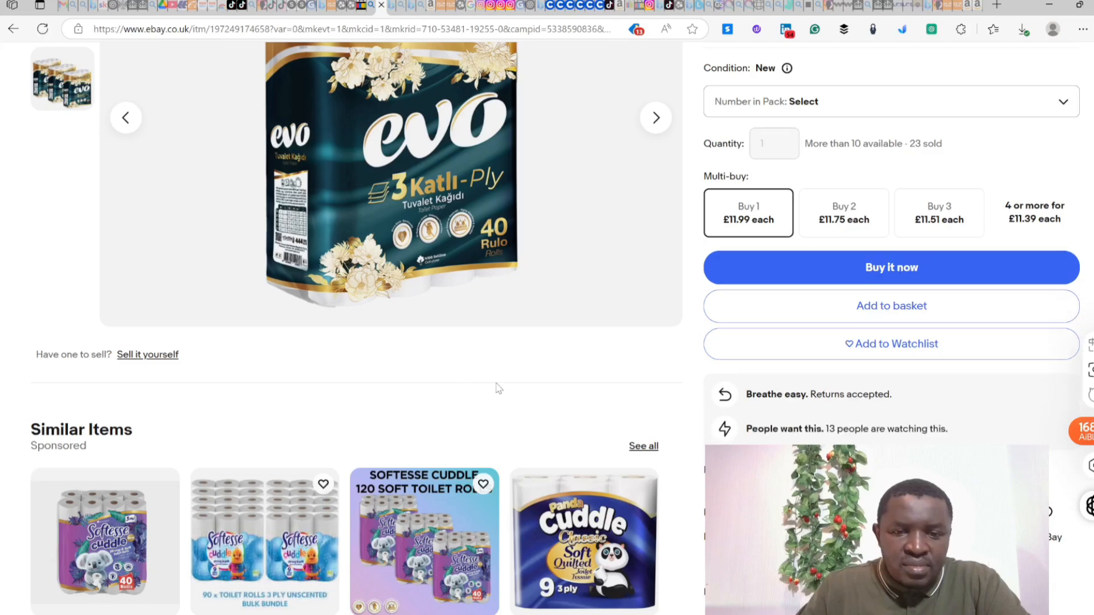
# Look through all the product photos in the Evo Toilet Rolls listing's gallery.
pyautogui.scroll(4, 496, 386)
pyautogui.click(656, 341)
pyautogui.click(656, 341)
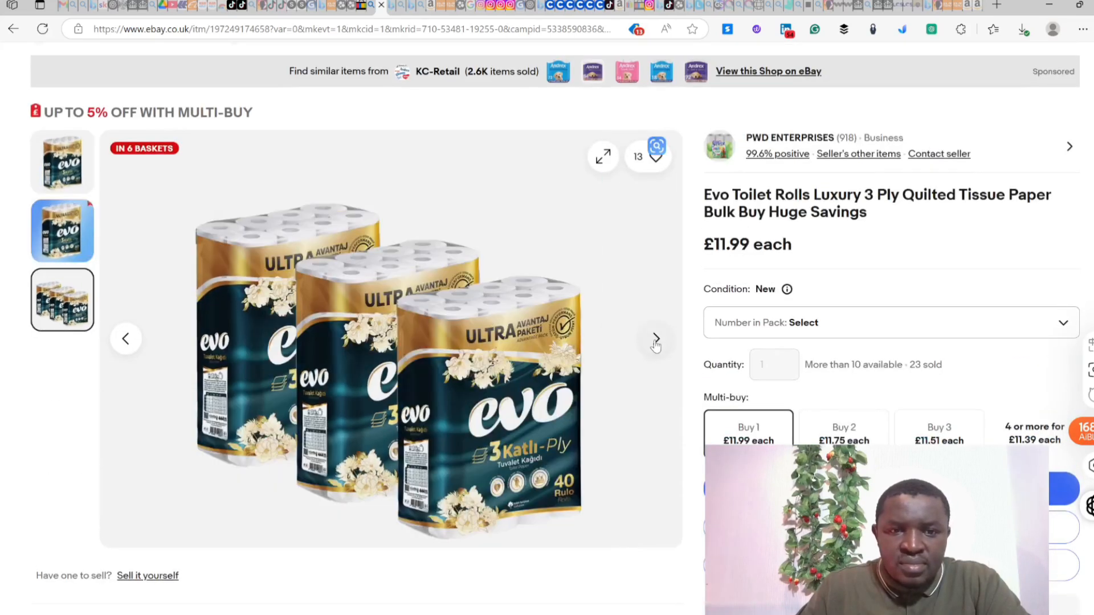
pyautogui.click(656, 341)
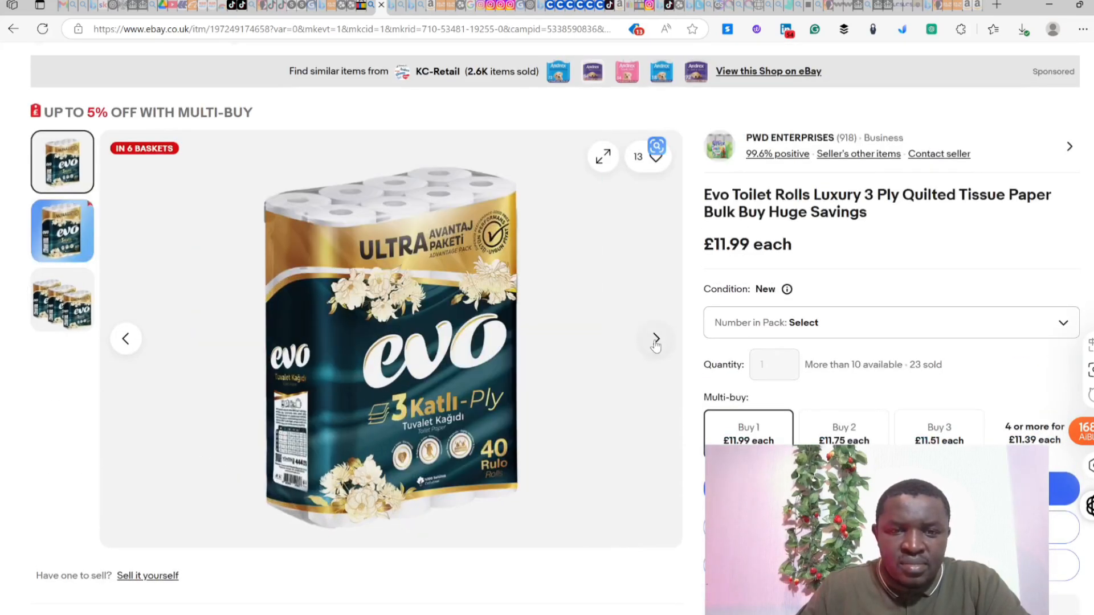
pyautogui.click(655, 340)
pyautogui.scroll(-1, 656, 340)
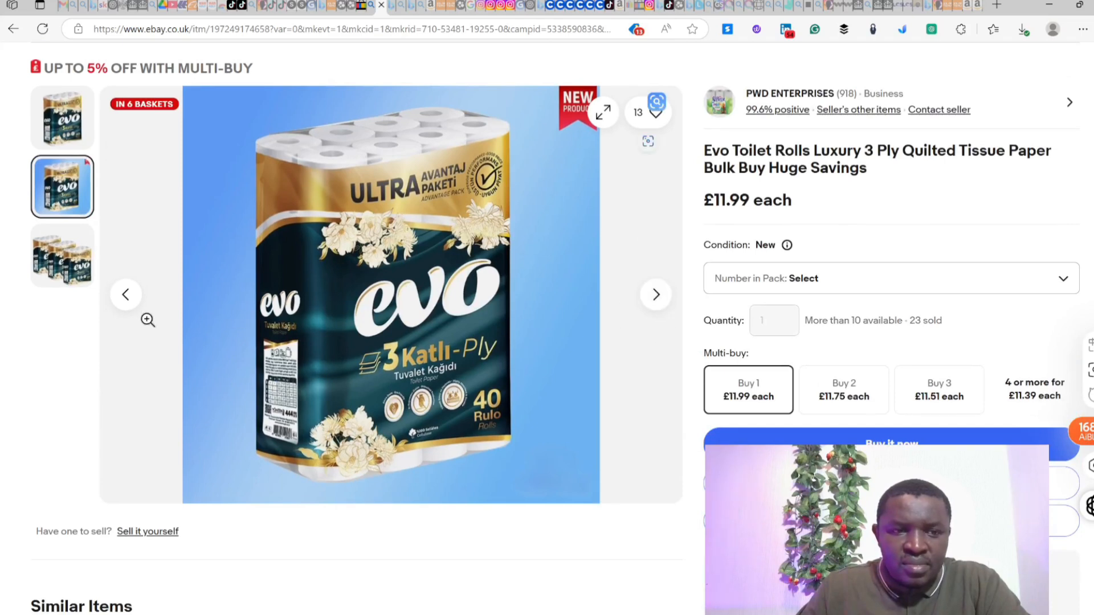
pyautogui.click(122, 295)
pyautogui.click(122, 295)
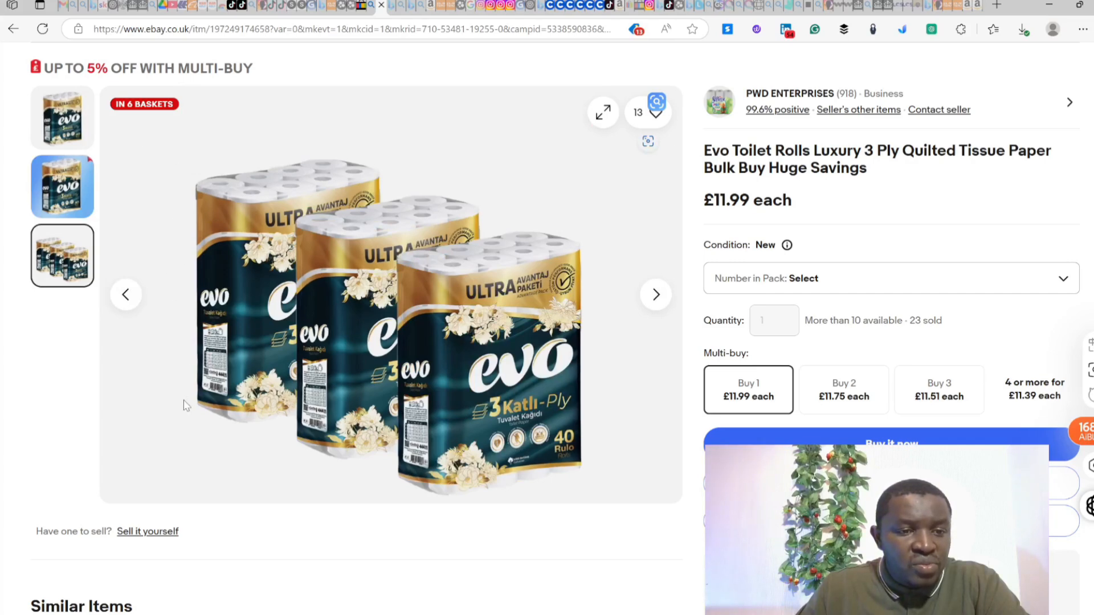
# Take area captures of the gallery photo with three Evo packs and the photo with a single Evo pack on a plain background.
pyautogui.hotkey('ctrl', 'shift', 's')
pyautogui.moveTo(145, 125); pyautogui.dragTo(623, 497)
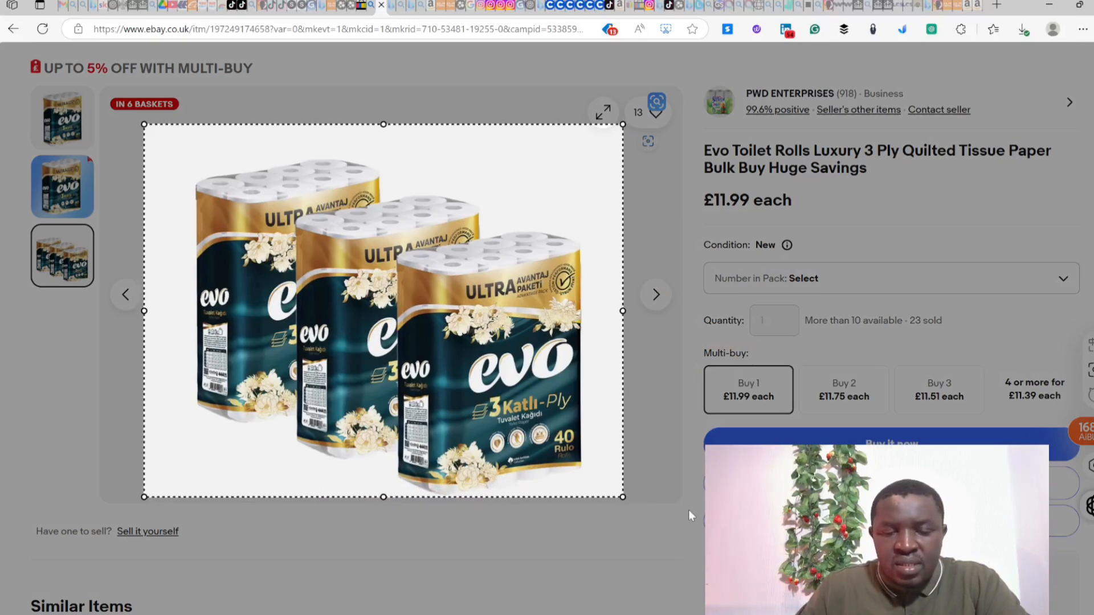
pyautogui.press('Escape')
pyautogui.click(655, 295)
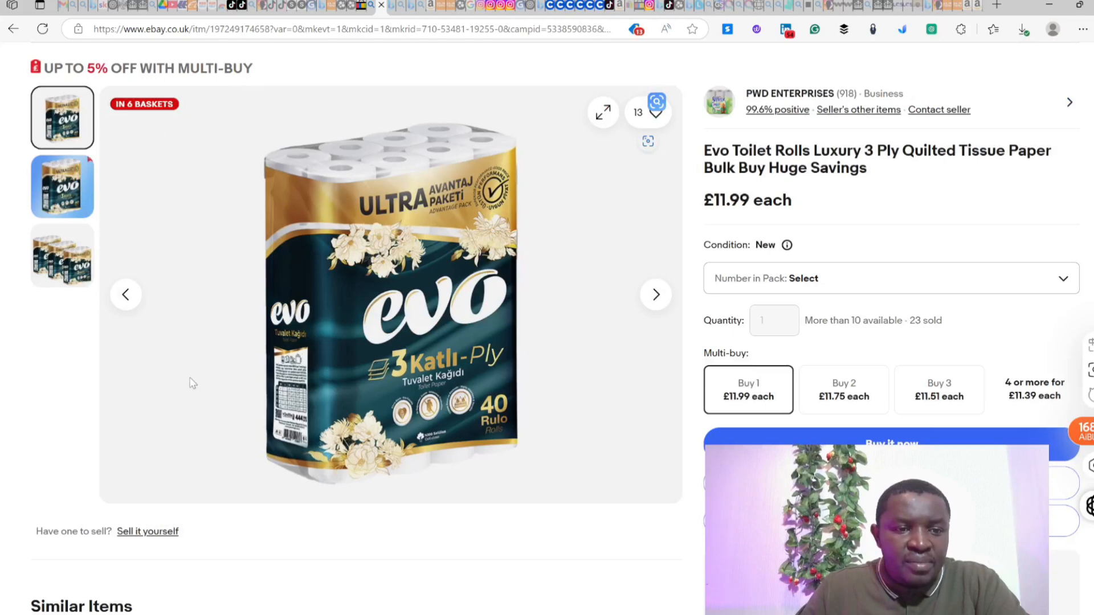
pyautogui.hotkey('ctrl', 'shift', 's')
pyautogui.moveTo(155, 118); pyautogui.dragTo(614, 504)
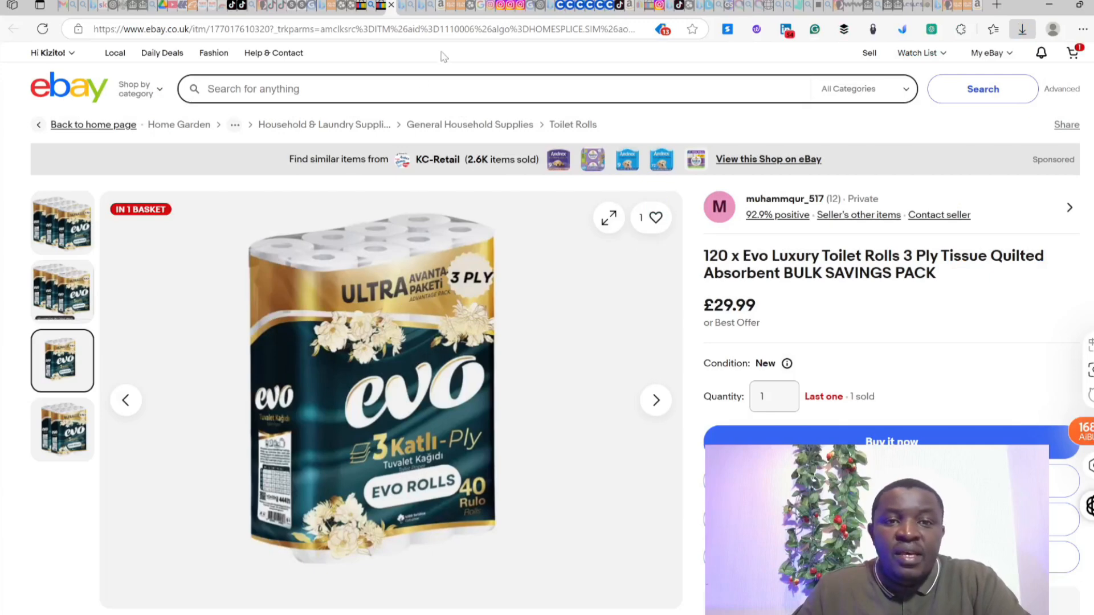
# Switch back to the draft listing and go to its Photos & Video section.
pyautogui.click(371, 6)
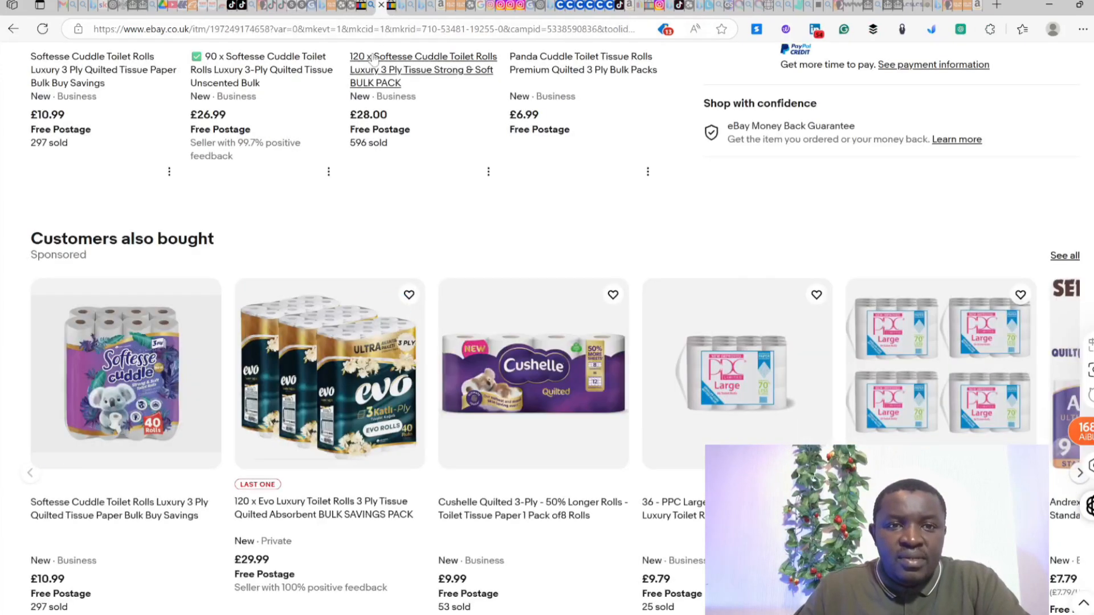
pyautogui.click(363, 8)
pyautogui.scroll(-15, 404, 319)
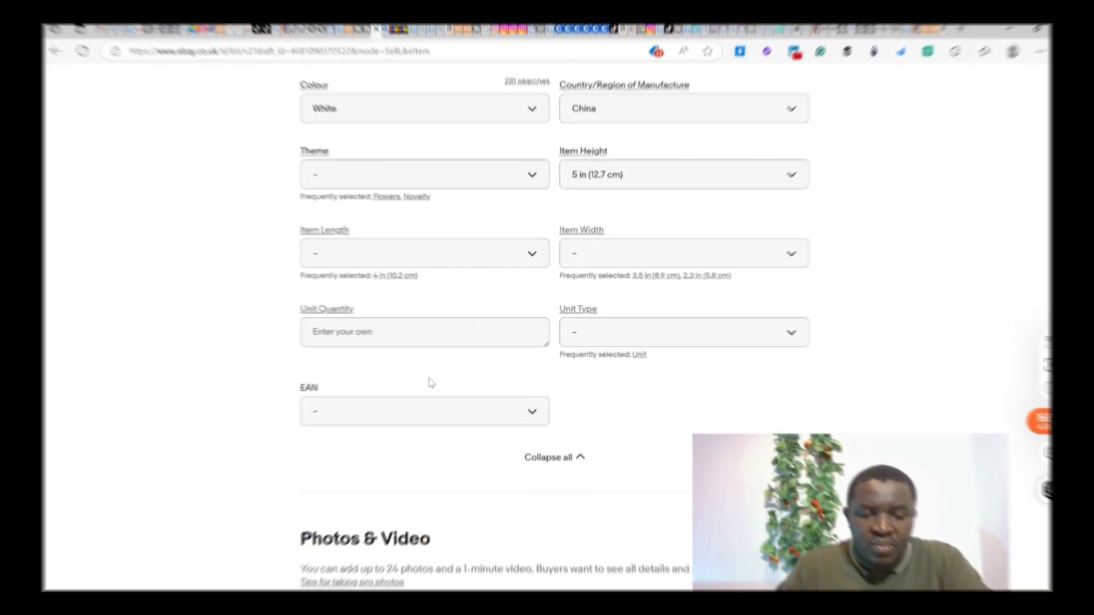
pyautogui.scroll(-5, 431, 382)
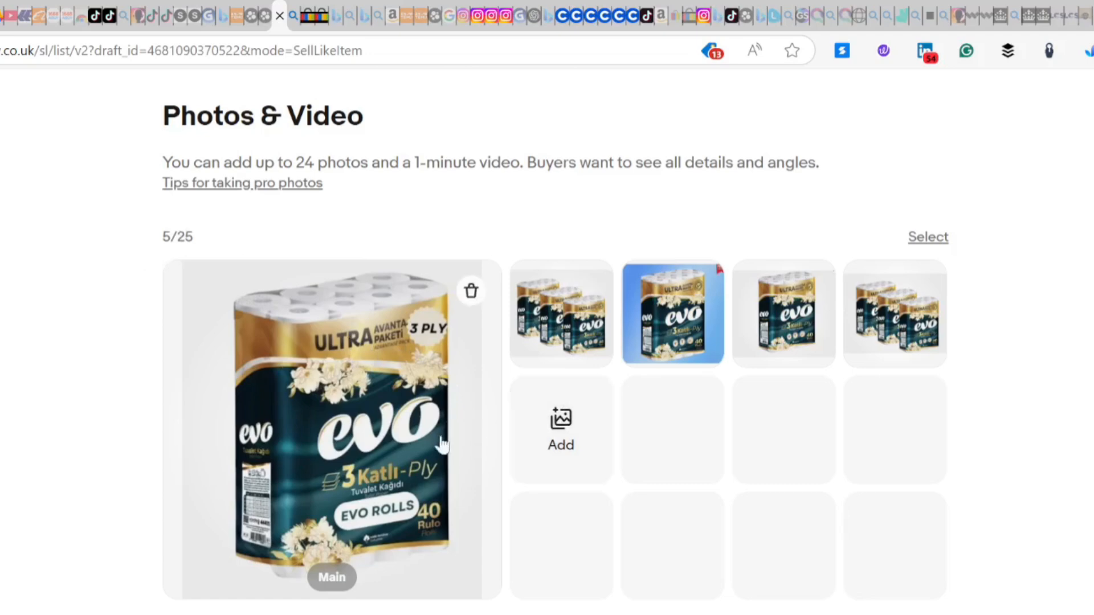
# Review the draft's recommended and additional item specifics and open the Number in Pack options.
pyautogui.scroll(5, 534, 285)
pyautogui.scroll(5, 496, 437)
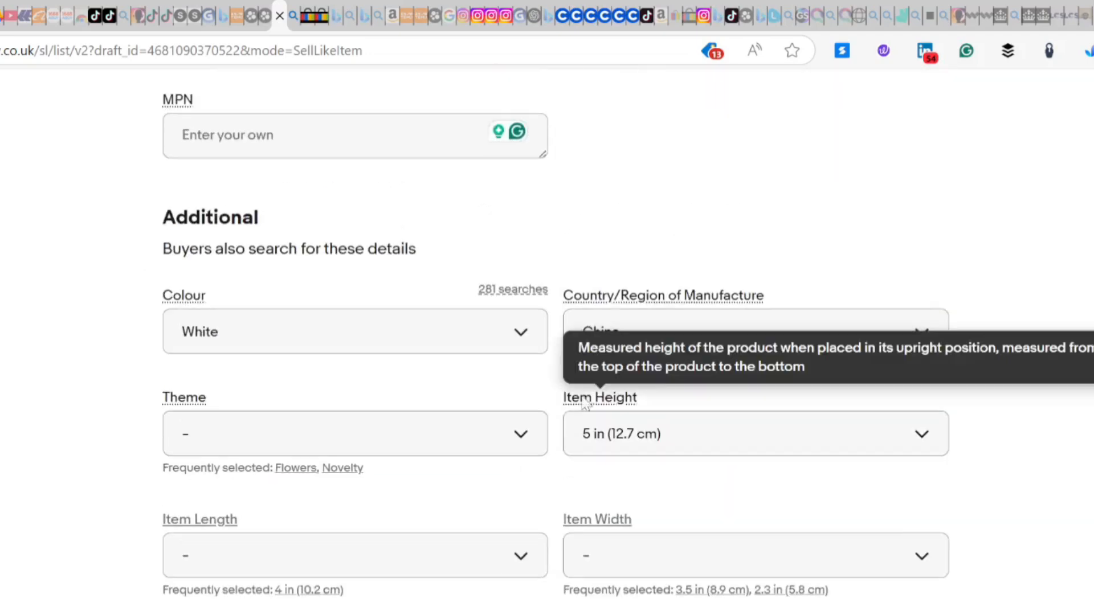
pyautogui.scroll(4, 583, 383)
pyautogui.scroll(1, 584, 383)
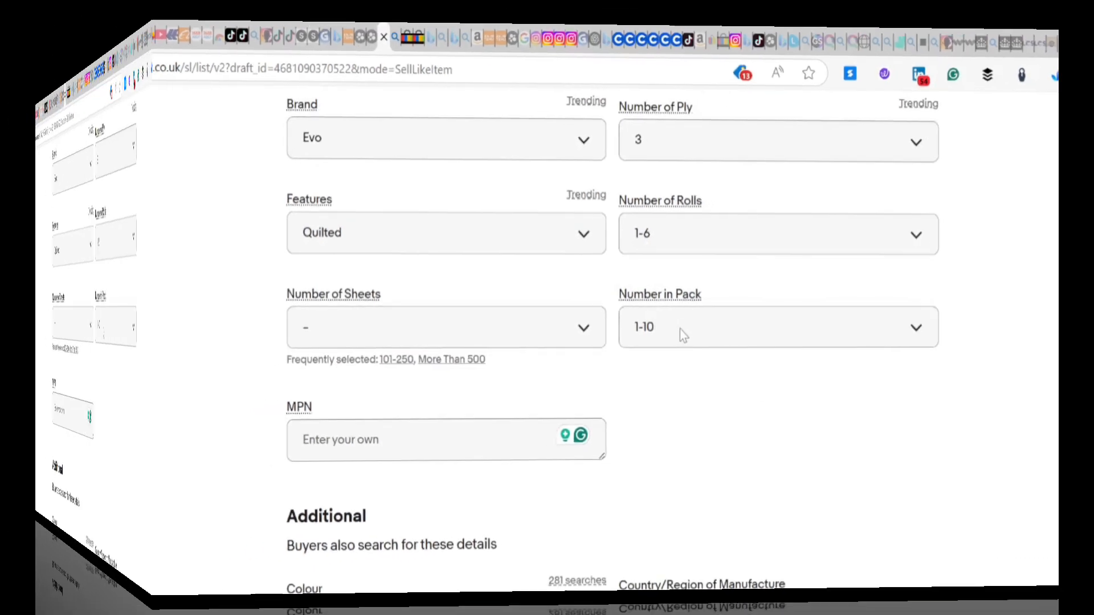
pyautogui.click(643, 316)
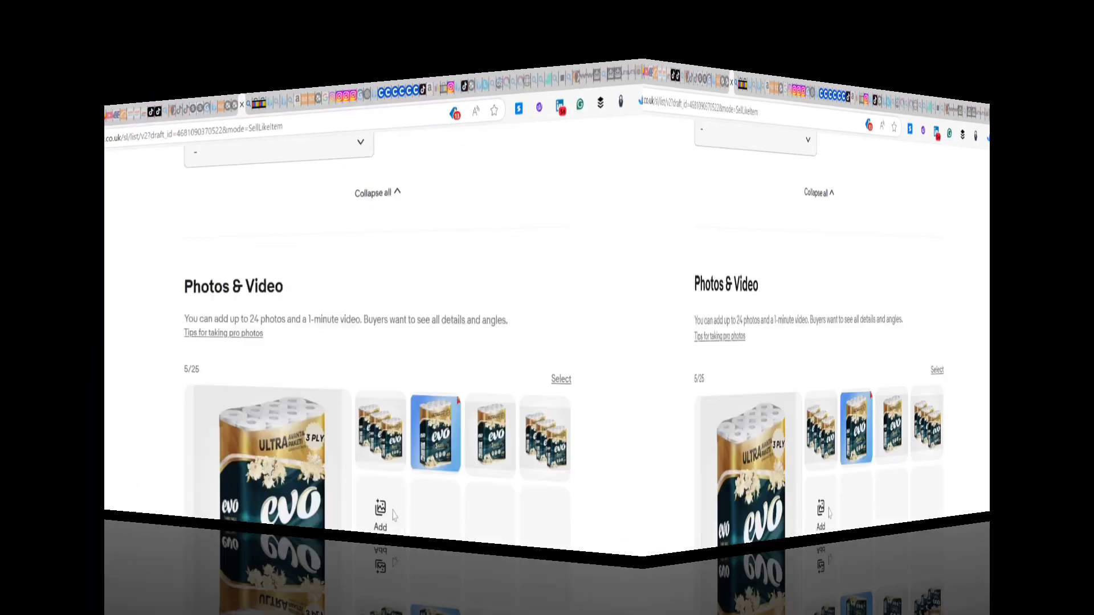
# Have AI draft the listing's description and check the recommended Buy it now price.
pyautogui.scroll(-8, 394, 516)
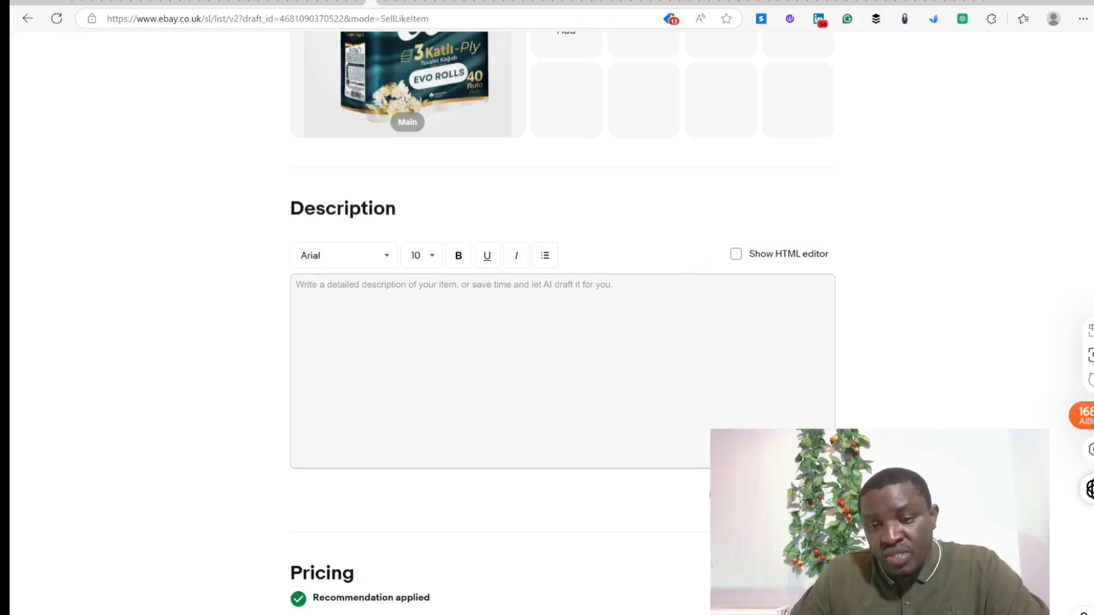
pyautogui.click(772, 494)
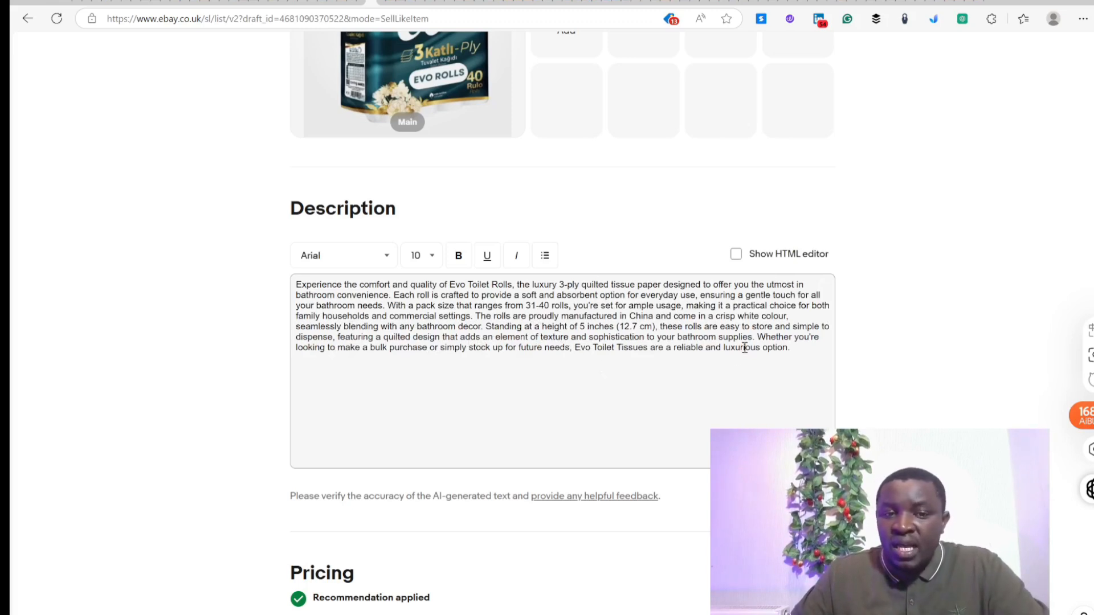
pyautogui.scroll(-5, 610, 376)
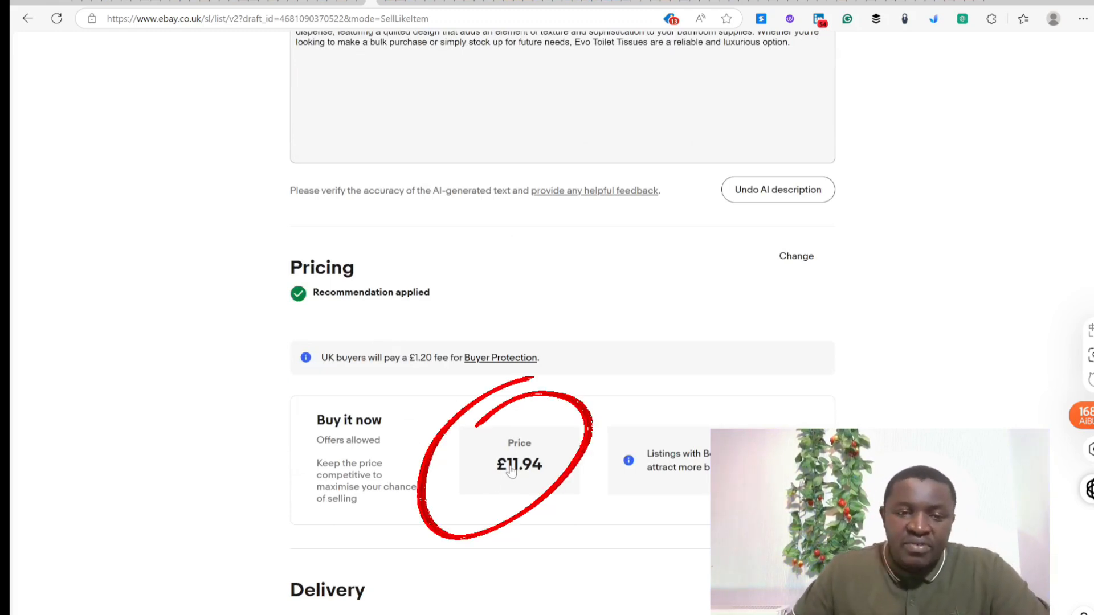
# Open the competing listing for 120 Evo Luxury Toilet Rolls and compare its price, similar toilet roll offers and item specifics.
pyautogui.click(402, 2)
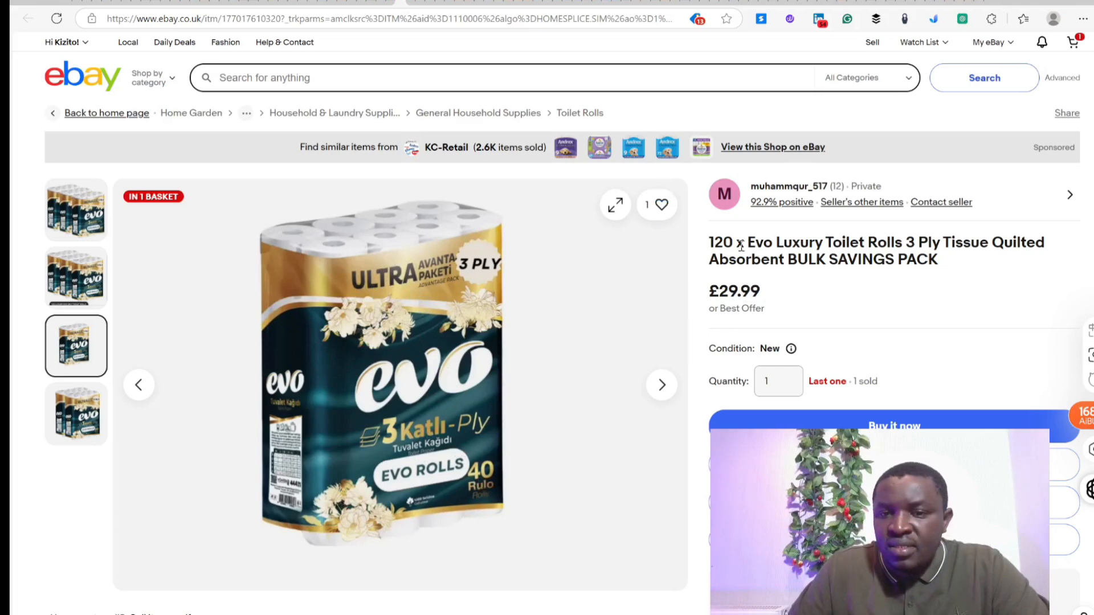
pyautogui.scroll(-10, 761, 245)
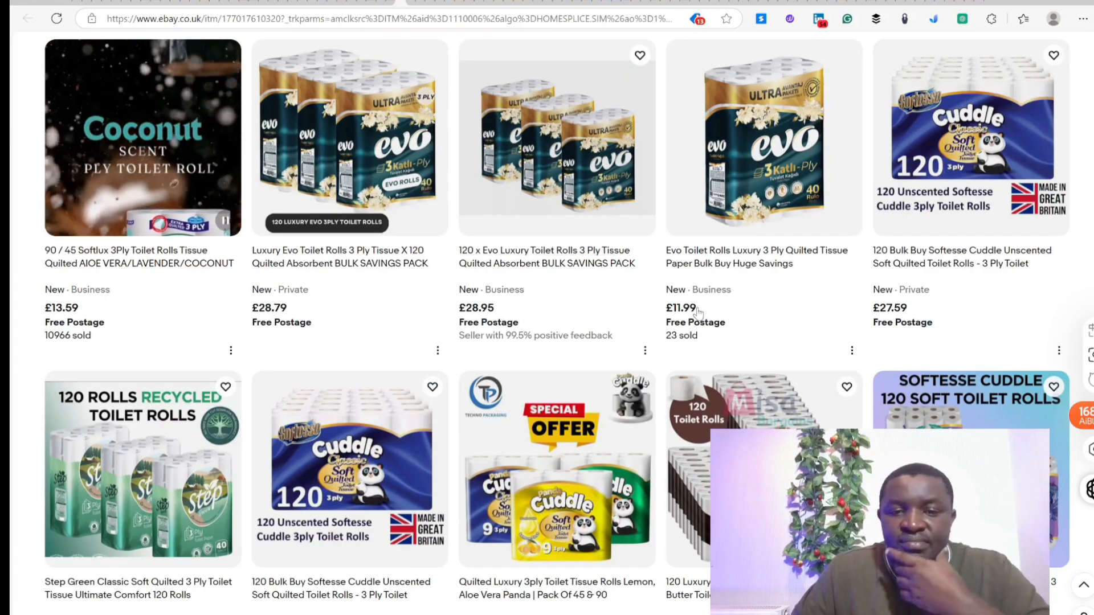
pyautogui.scroll(-2, 694, 316)
pyautogui.scroll(-4, 698, 315)
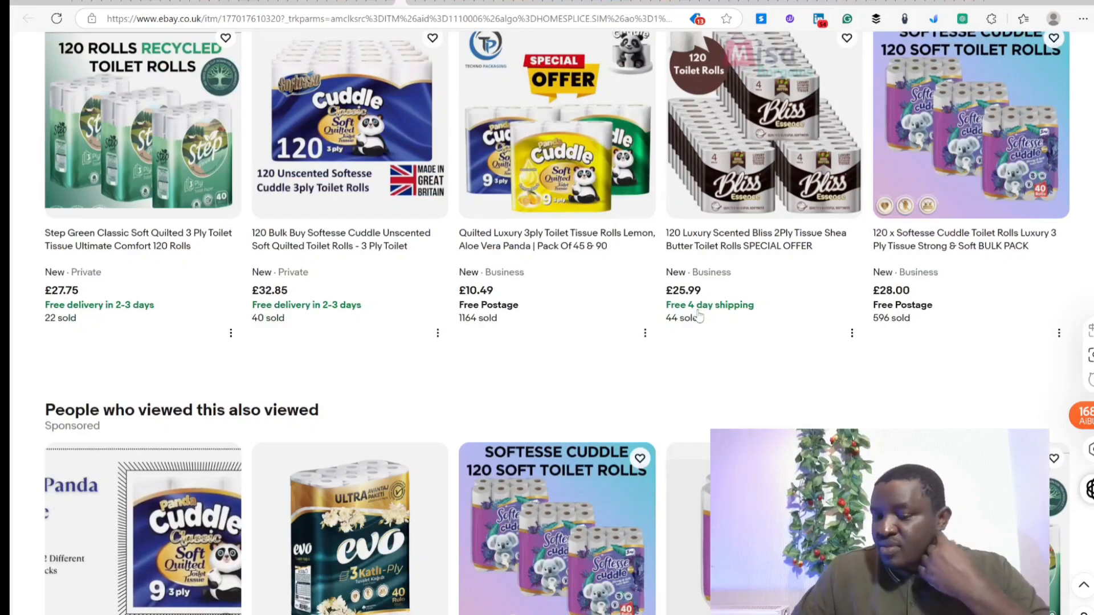
pyautogui.scroll(-6, 700, 318)
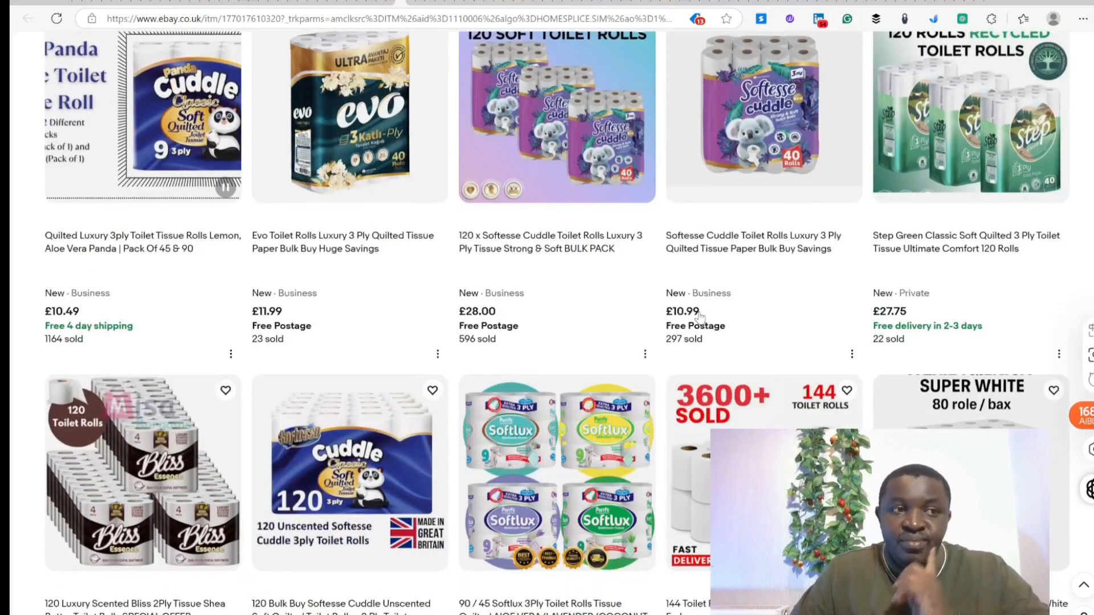
pyautogui.scroll(-10, 696, 317)
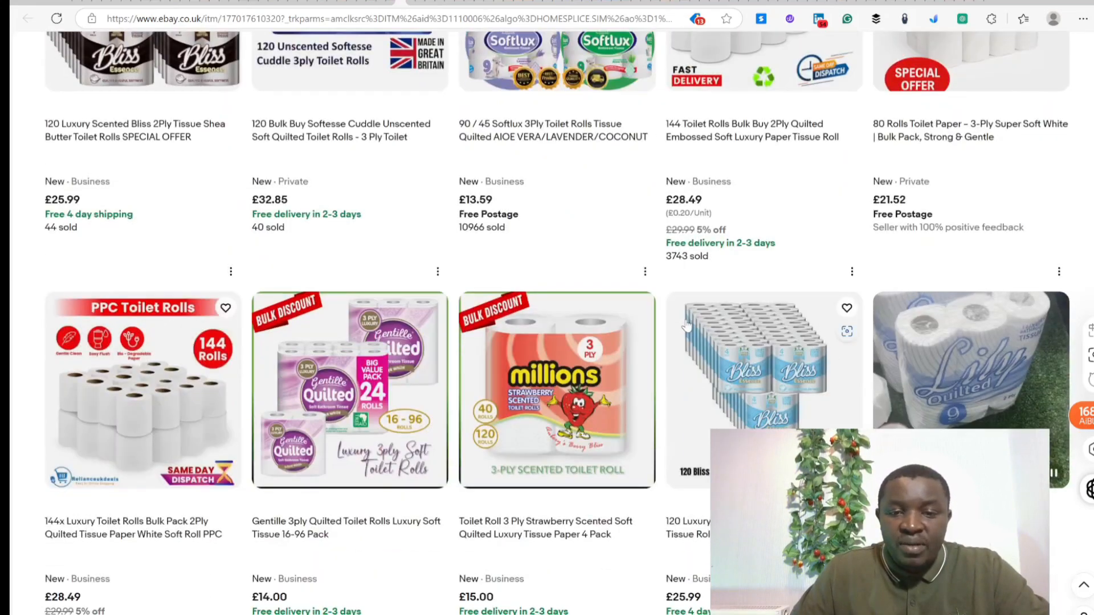
pyautogui.scroll(-7, 686, 325)
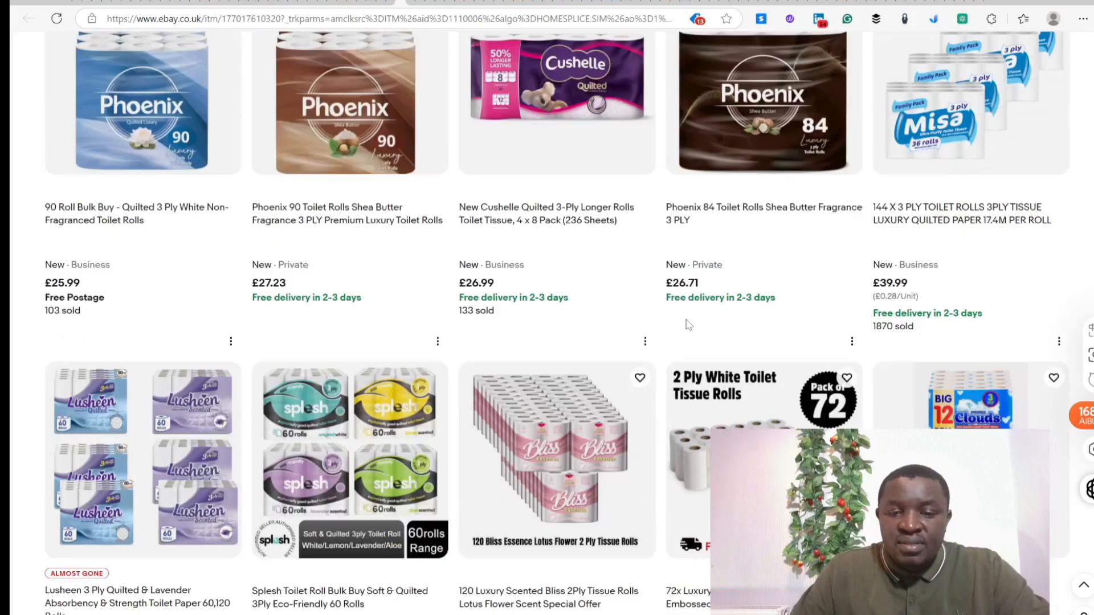
pyautogui.scroll(18, 689, 324)
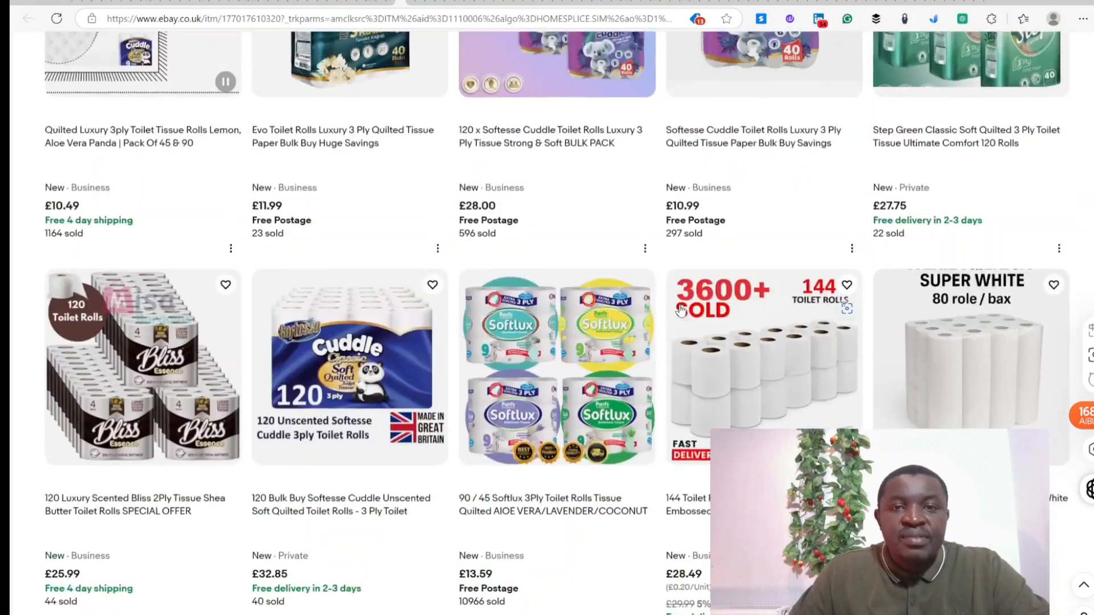
pyautogui.scroll(20, 667, 293)
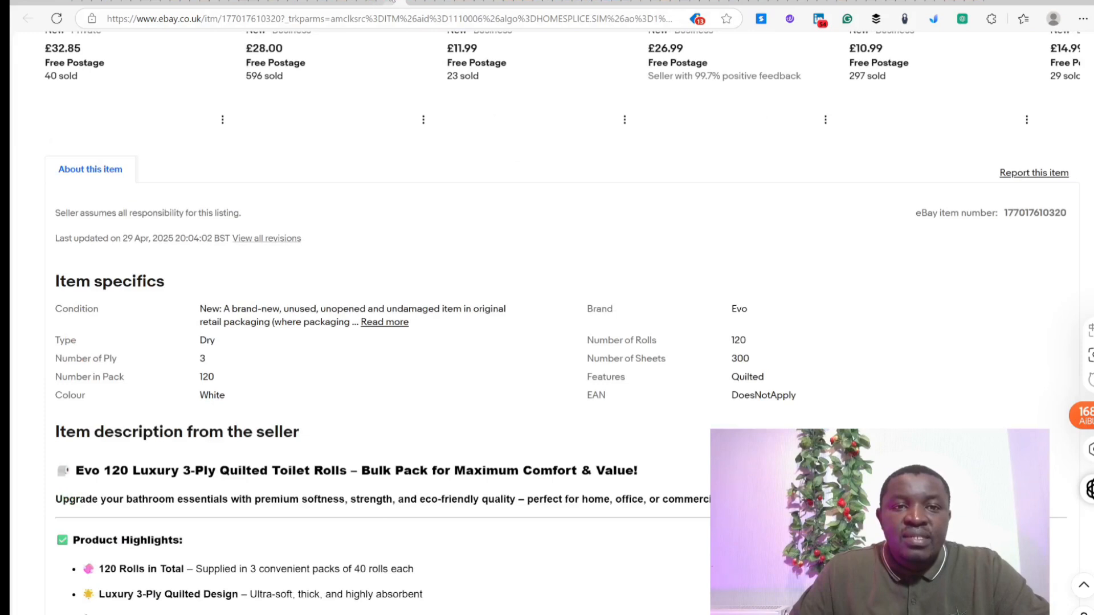
# Return to the draft listing and look over its pricing and the delivery method options.
pyautogui.click(392, 2)
pyautogui.click(375, 4)
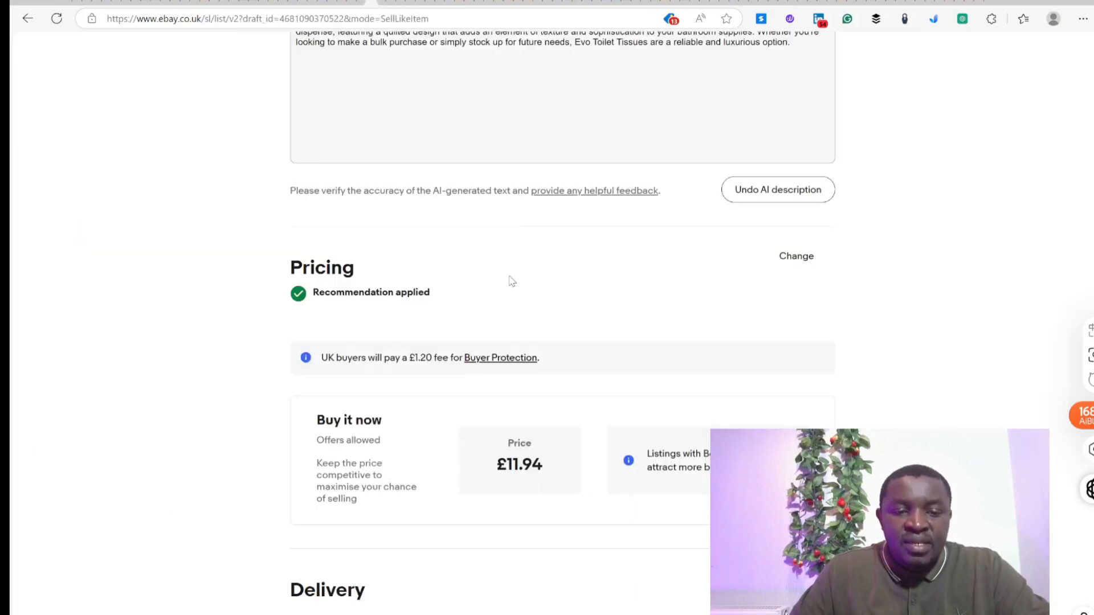
pyautogui.scroll(-2, 512, 281)
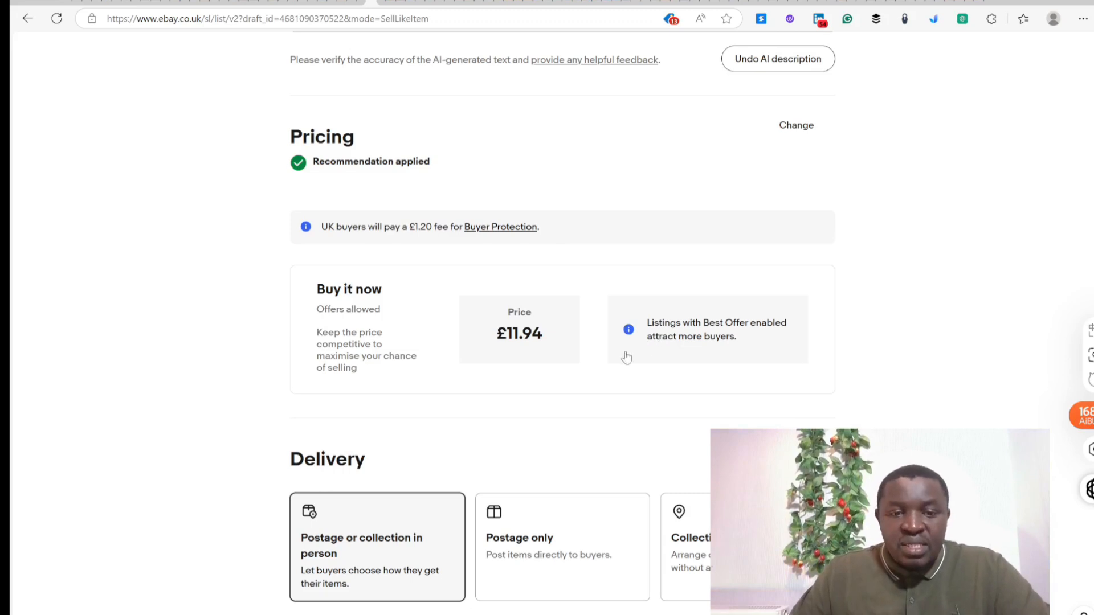
pyautogui.scroll(-5, 569, 347)
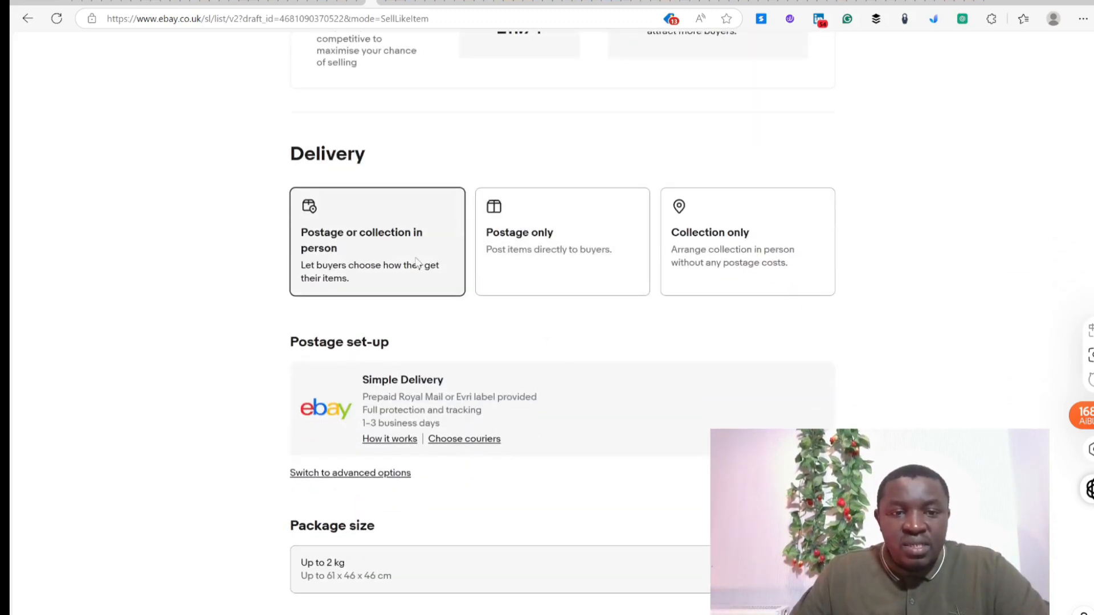
pyautogui.scroll(5, 380, 176)
pyautogui.scroll(-6, 381, 207)
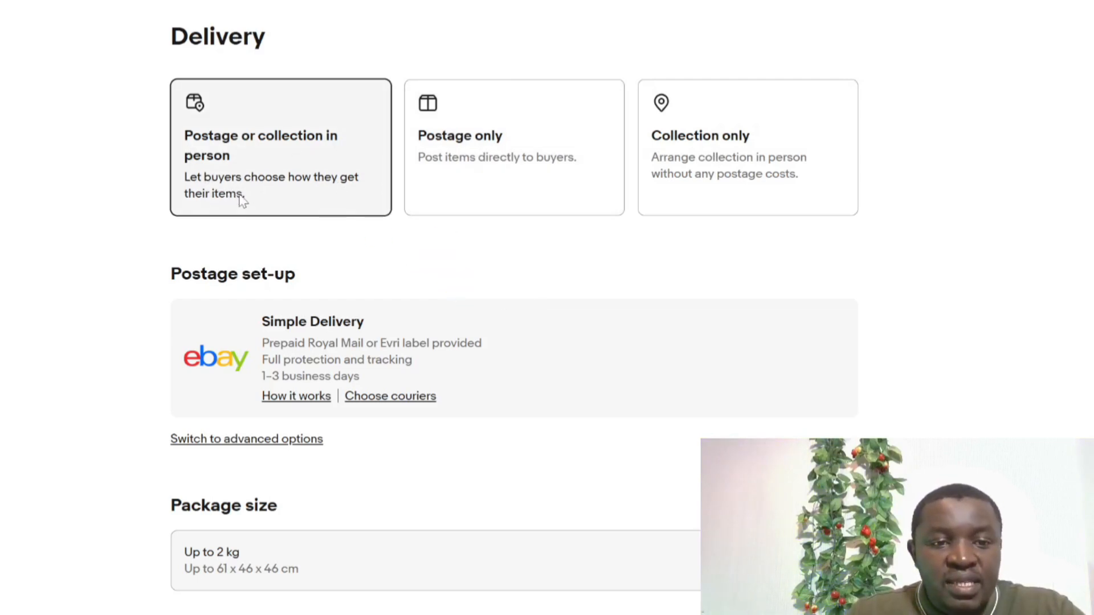
# Open the courier choices for Simple Delivery and check the package size and who pays for postage.
pyautogui.scroll(-4, 245, 200)
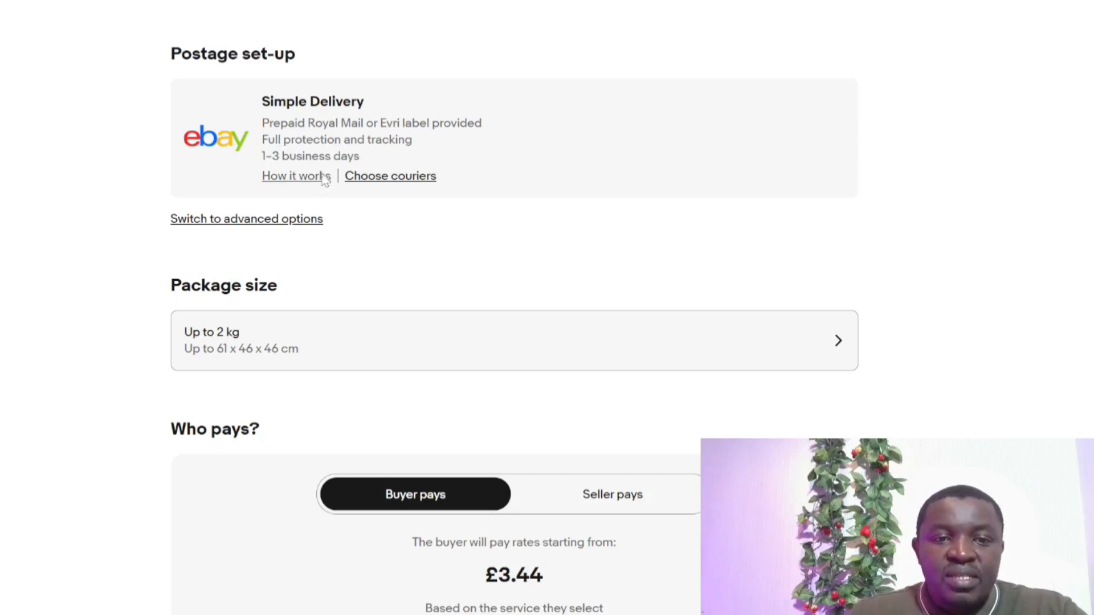
pyautogui.click(386, 178)
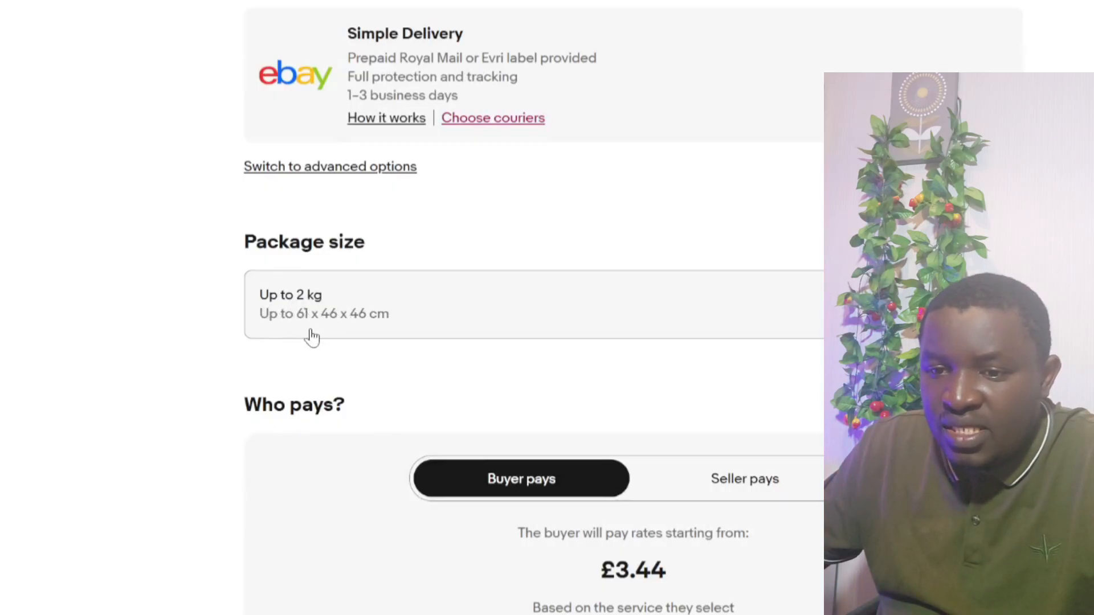
pyautogui.scroll(-3, 478, 370)
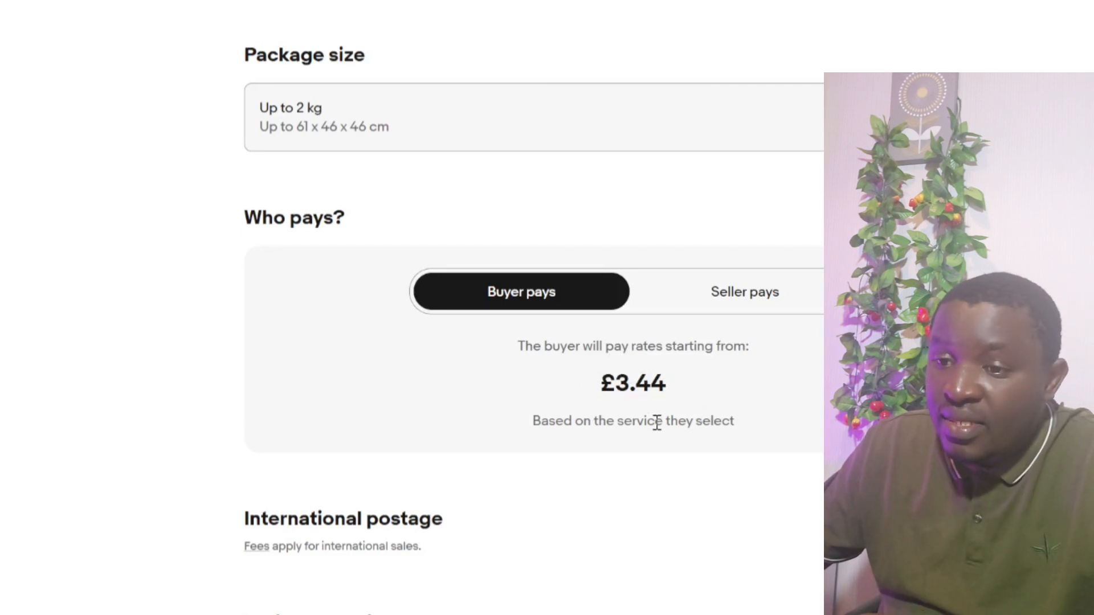
# Set the international postage destination to Worldwide (including EU) and check its delivery service and postage cost settings.
pyautogui.scroll(-4, 665, 405)
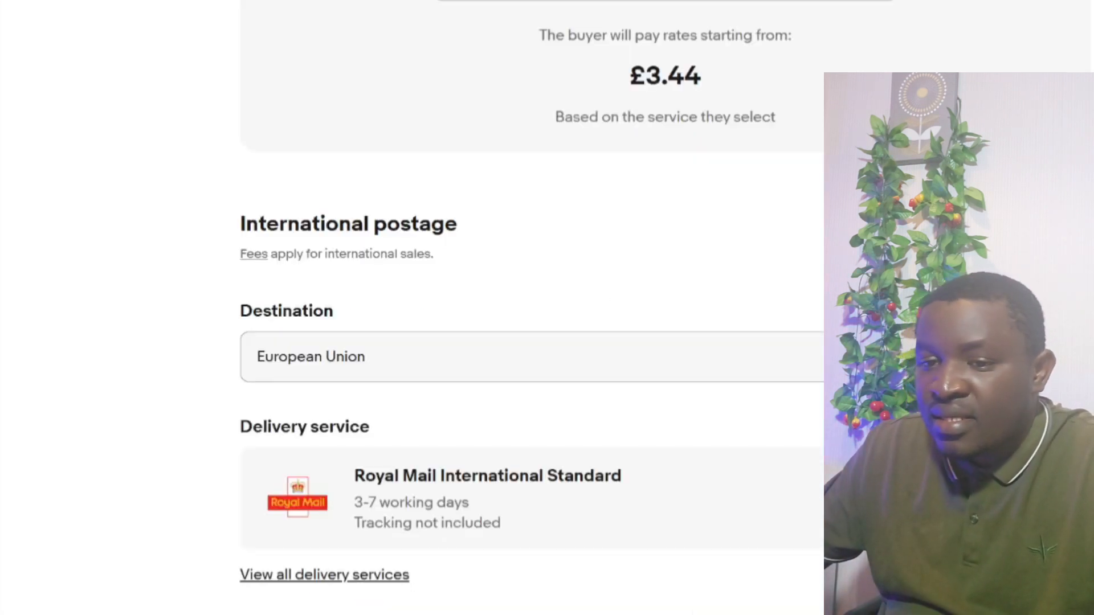
pyautogui.click(334, 358)
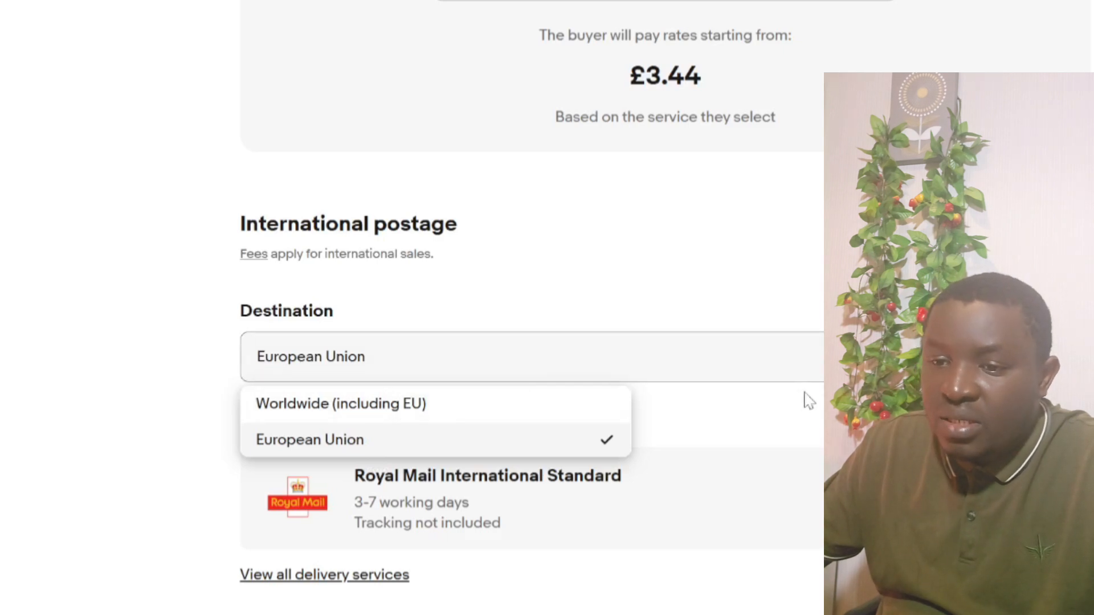
pyautogui.click(369, 409)
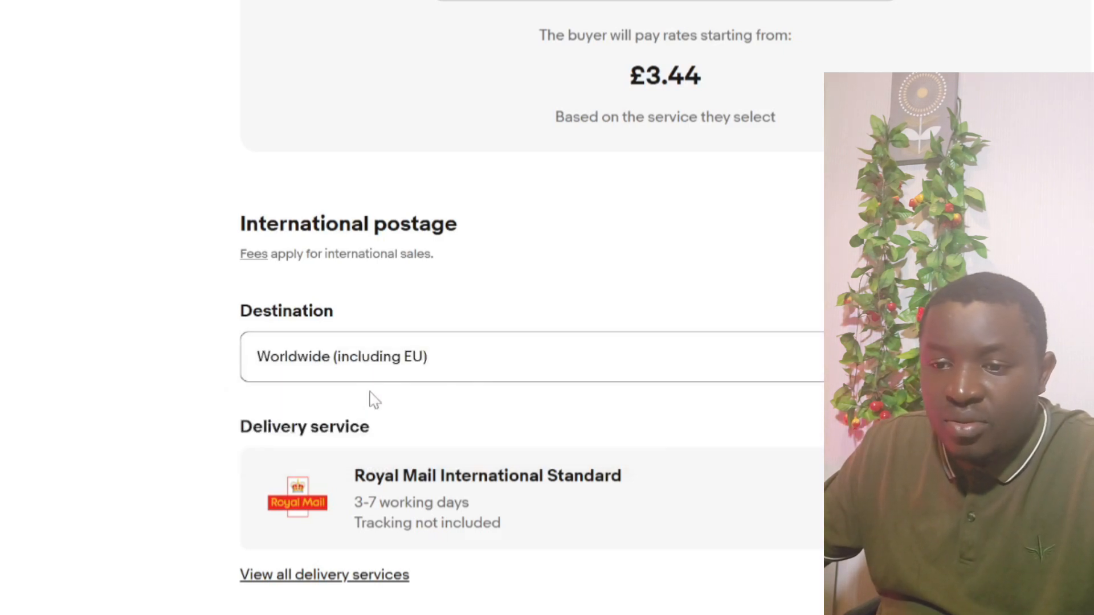
pyautogui.scroll(-3, 399, 434)
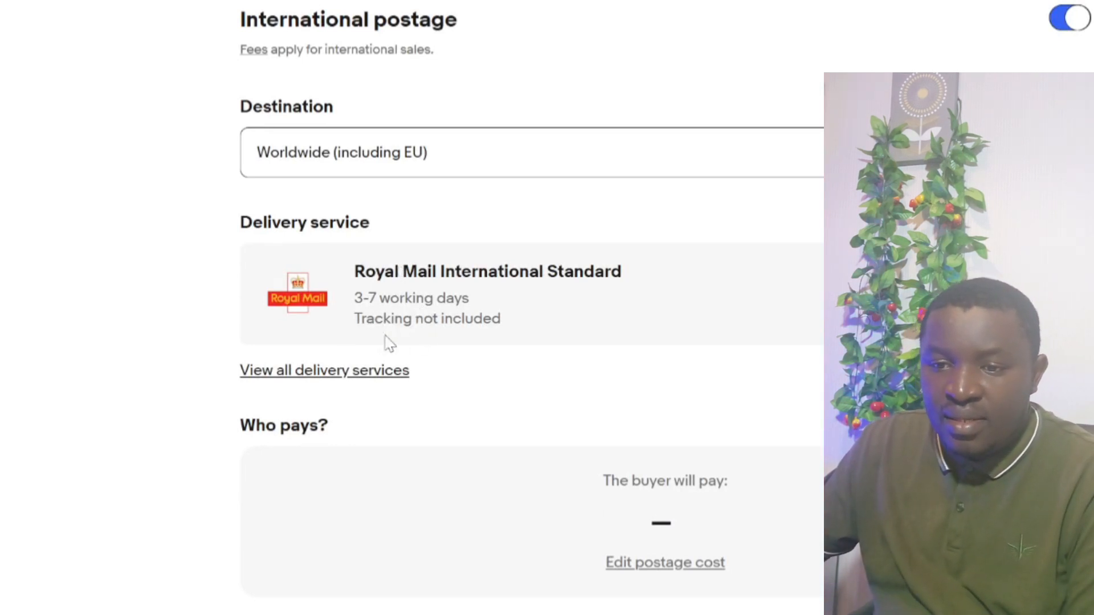
# Set the international postage cost the buyer will pay to £20.00.
pyautogui.scroll(-3, 334, 428)
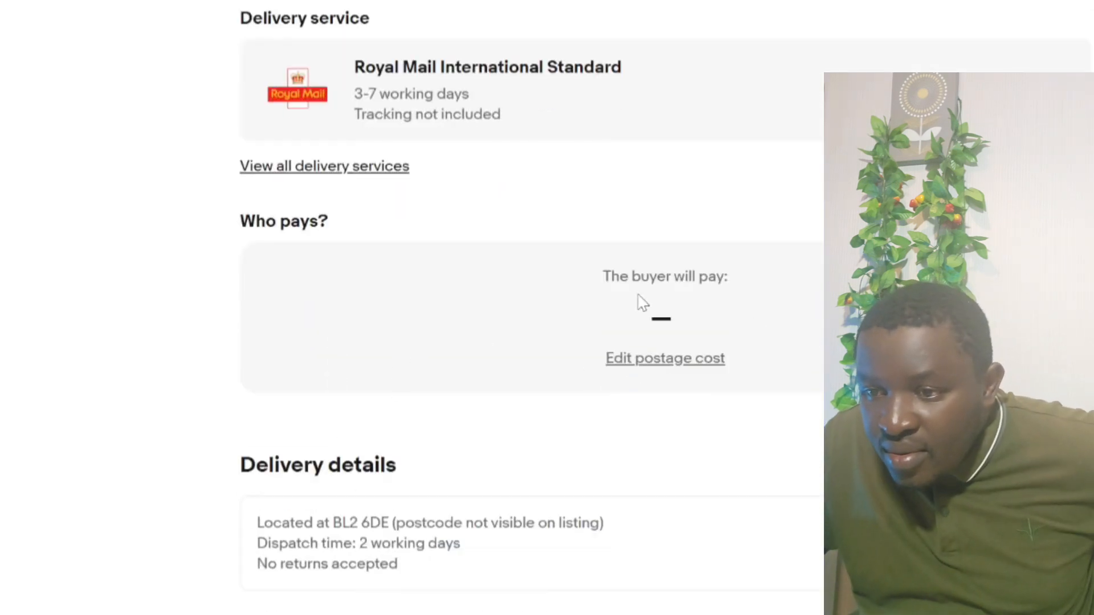
pyautogui.click(687, 363)
pyautogui.click(567, 368)
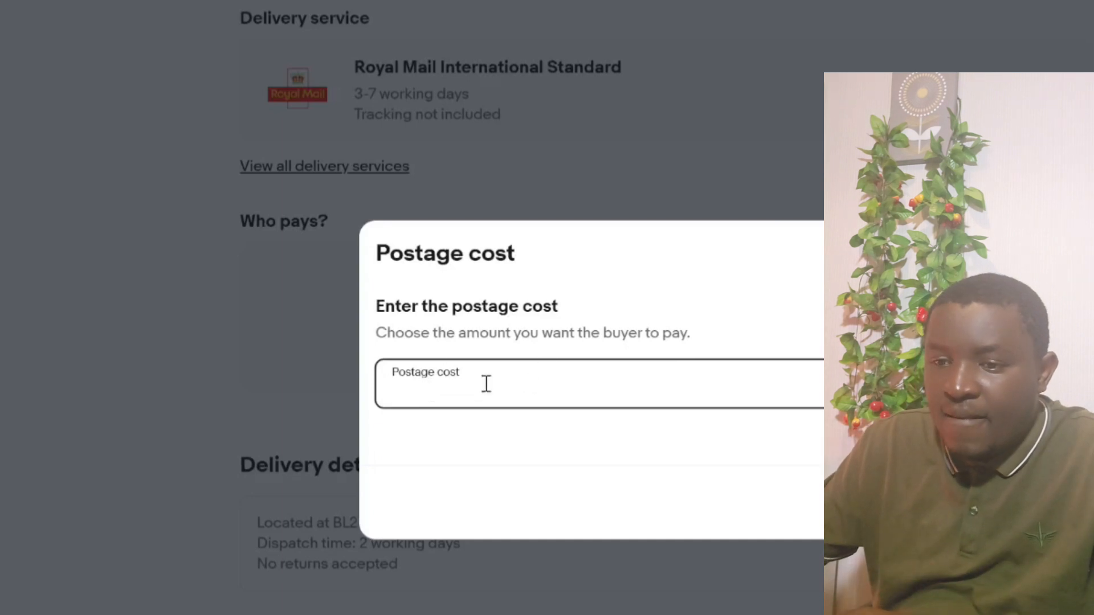
pyautogui.write('2')
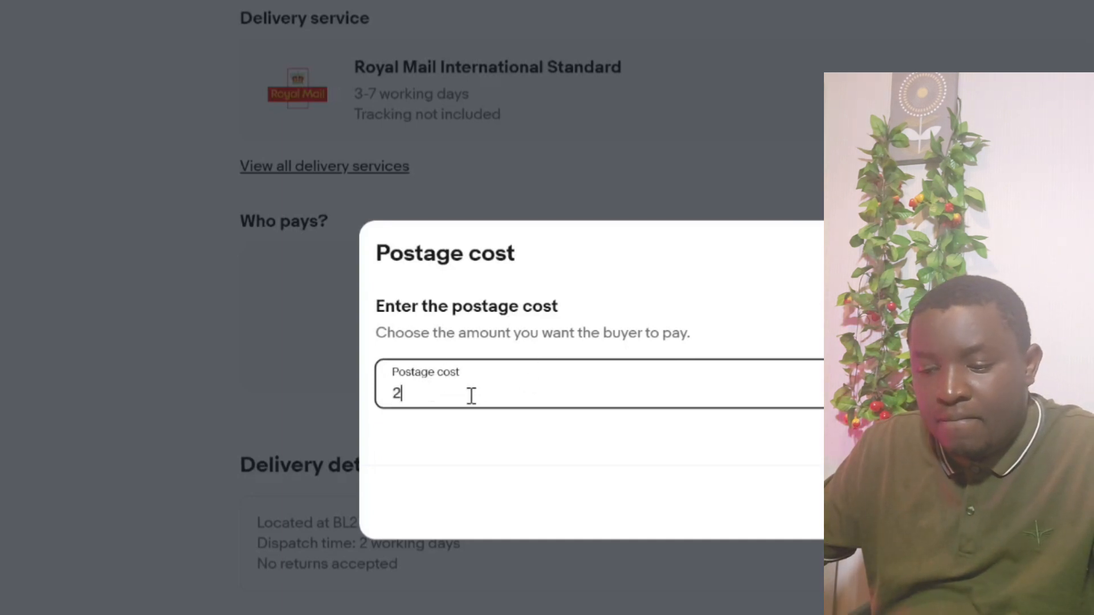
pyautogui.write('0')
pyautogui.press('Return')
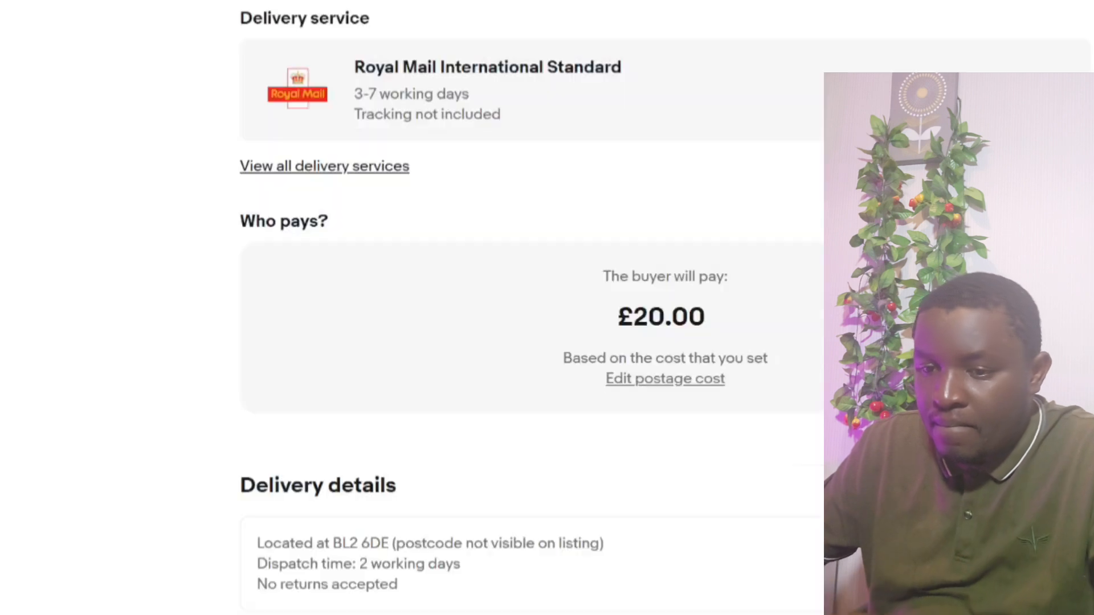
pyautogui.scroll(5, 642, 310)
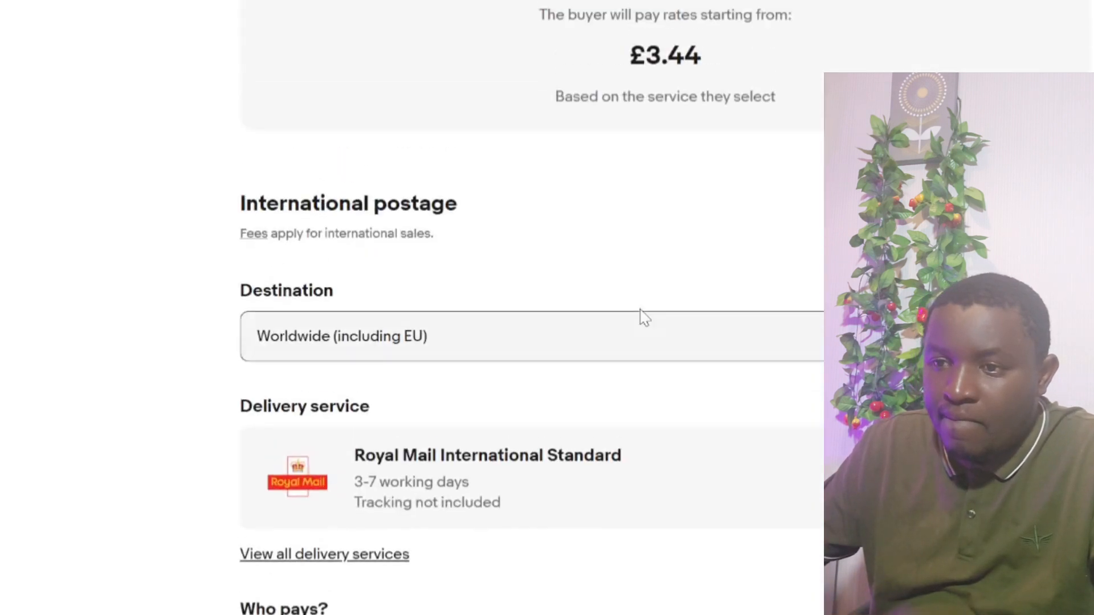
# Open the delivery details and set the dispatch time to 3 working days.
pyautogui.scroll(-7, 633, 349)
pyautogui.scroll(-4, 628, 414)
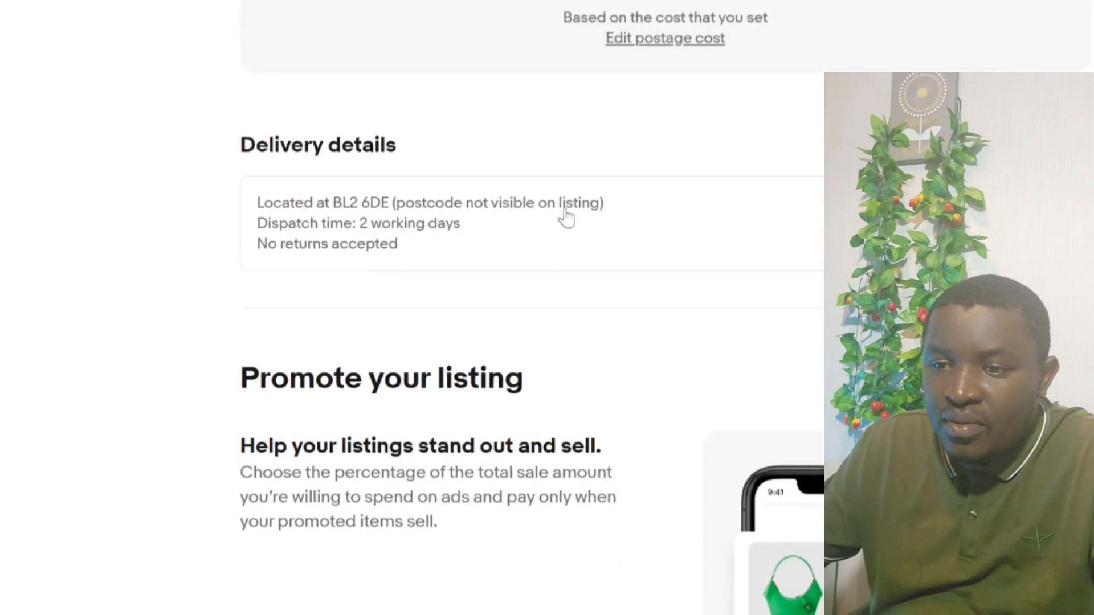
pyautogui.click(600, 242)
pyautogui.click(955, 73)
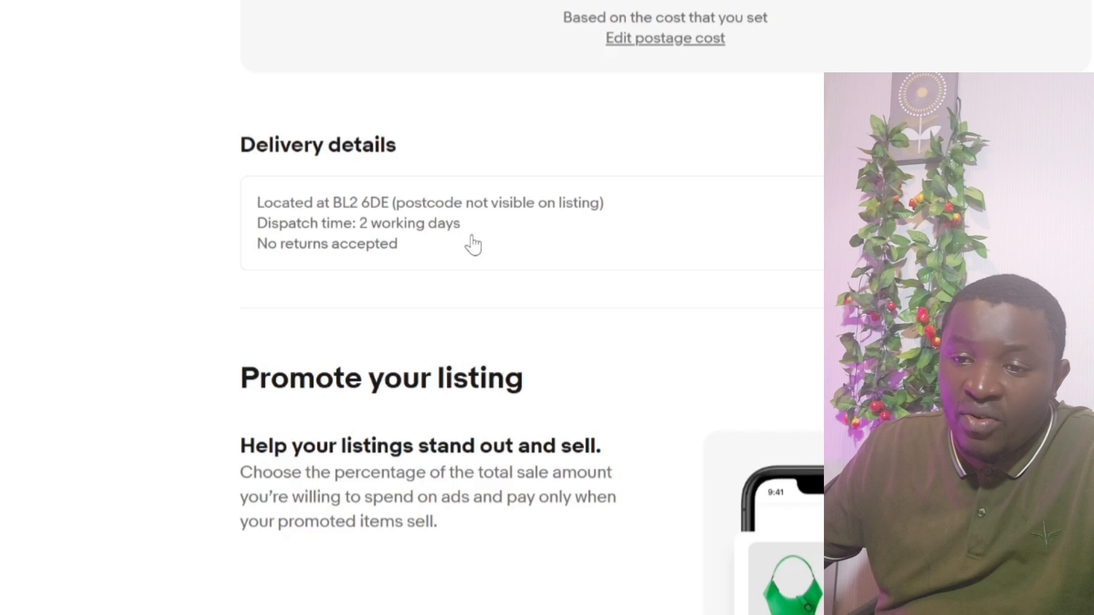
pyautogui.click(473, 244)
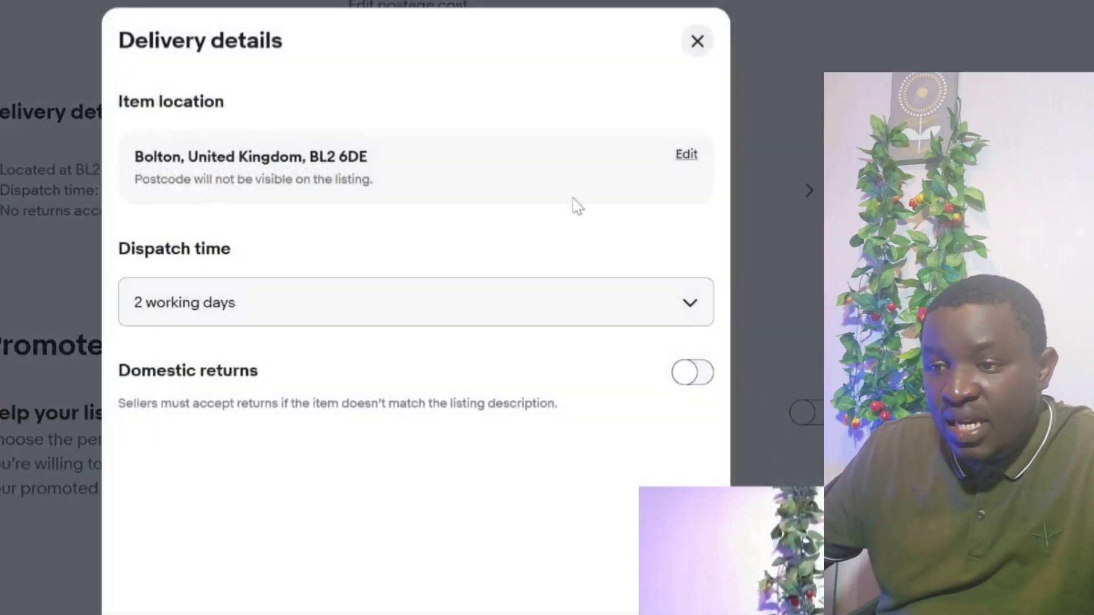
pyautogui.click(197, 305)
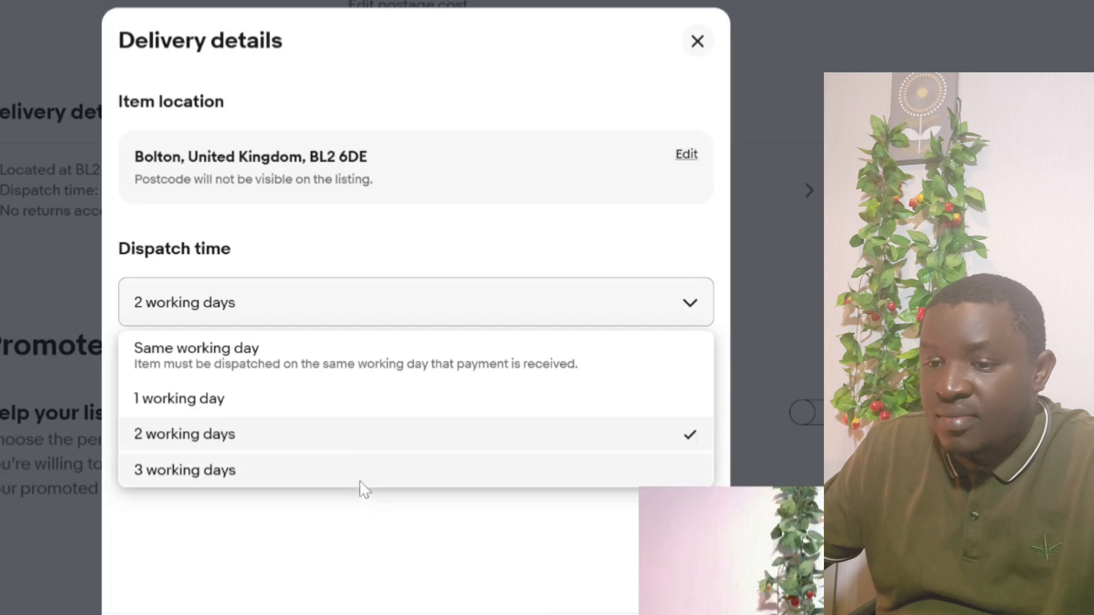
pyautogui.click(306, 478)
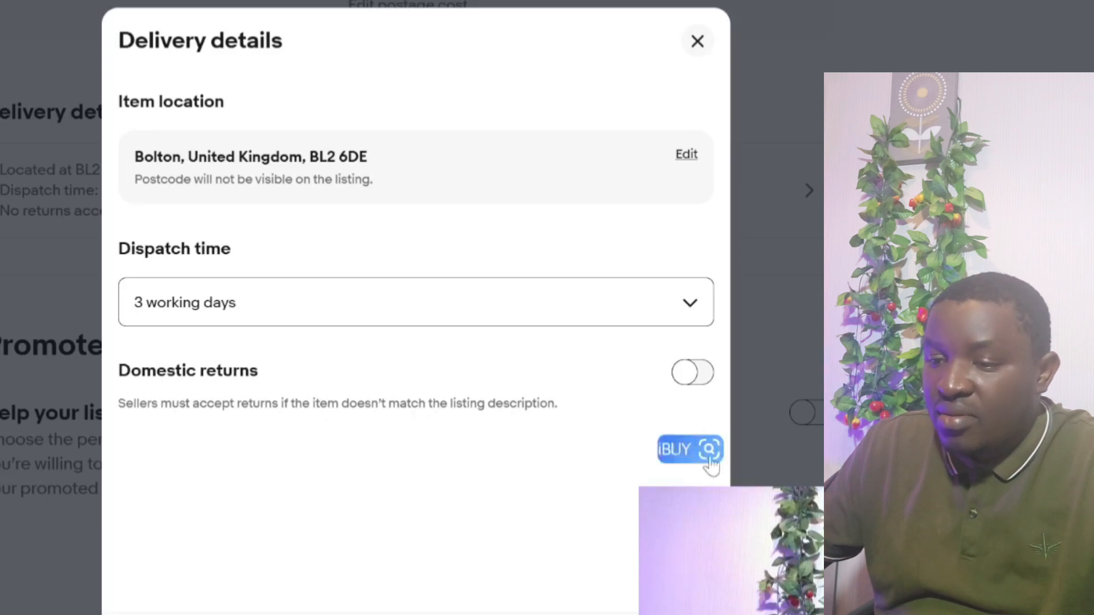
# Allow domestic returns within 30 days with the buyer paying for return delivery.
pyautogui.click(692, 373)
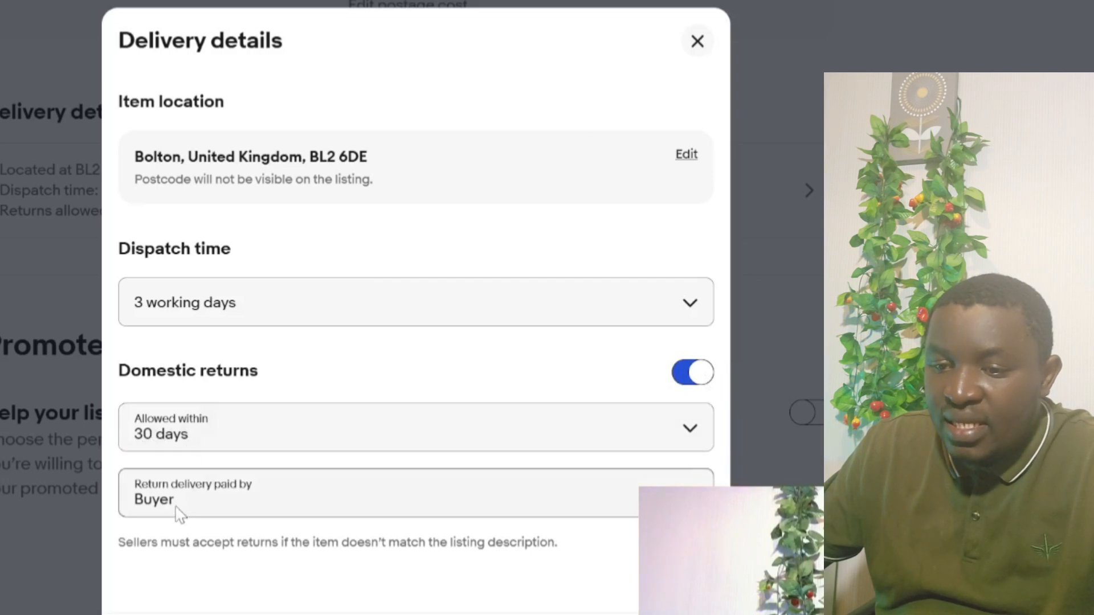
pyautogui.click(294, 507)
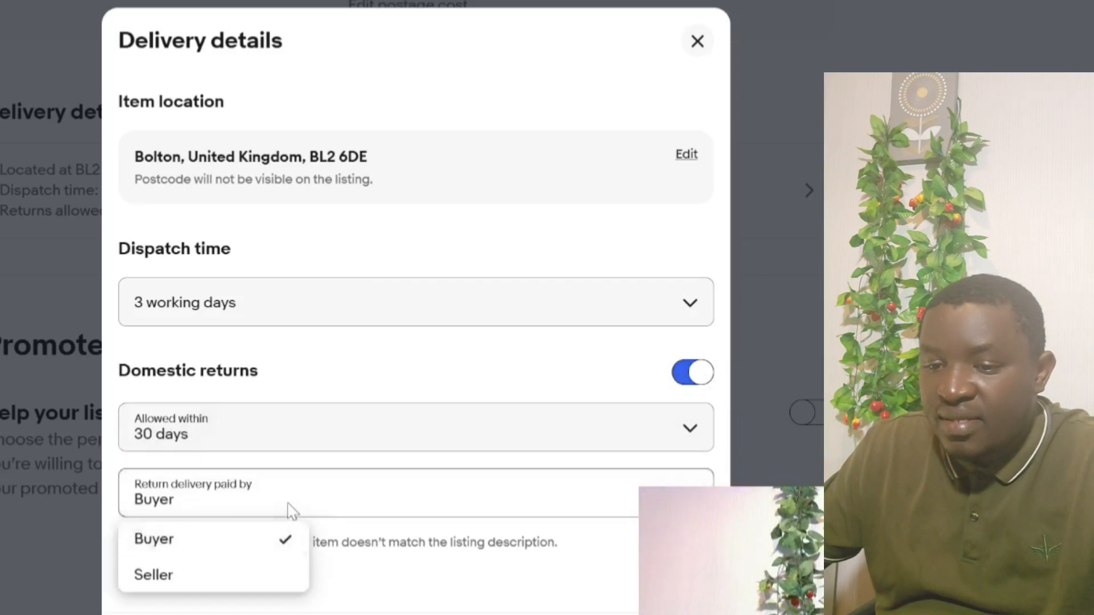
pyautogui.click(293, 506)
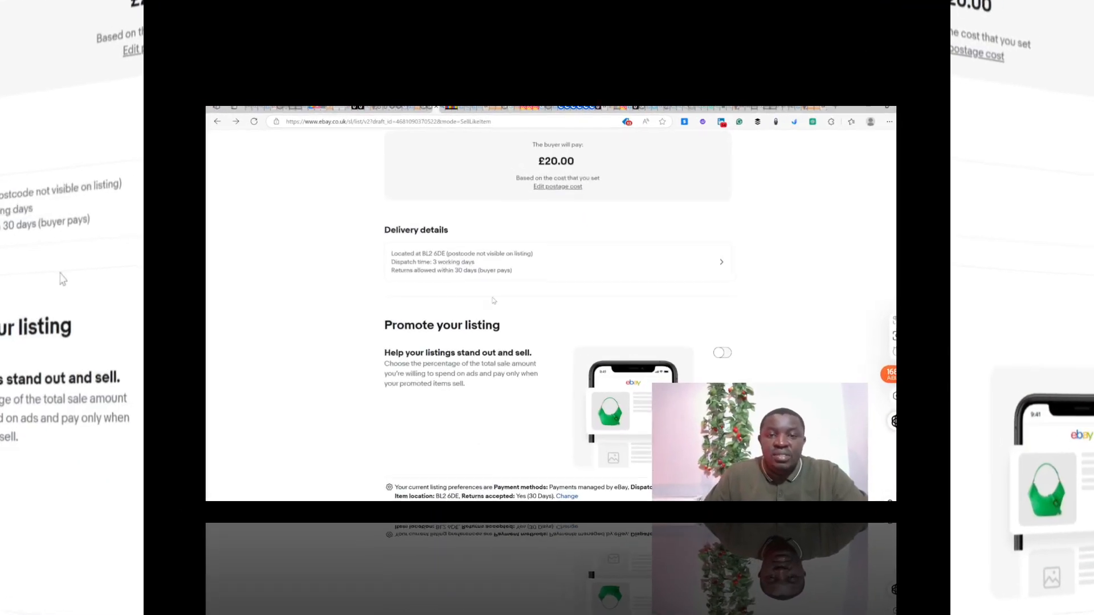
# Turn on promotion for the listing with an 18.8% ad rate and publish it with the displayed fees.
pyautogui.scroll(-3, 500, 301)
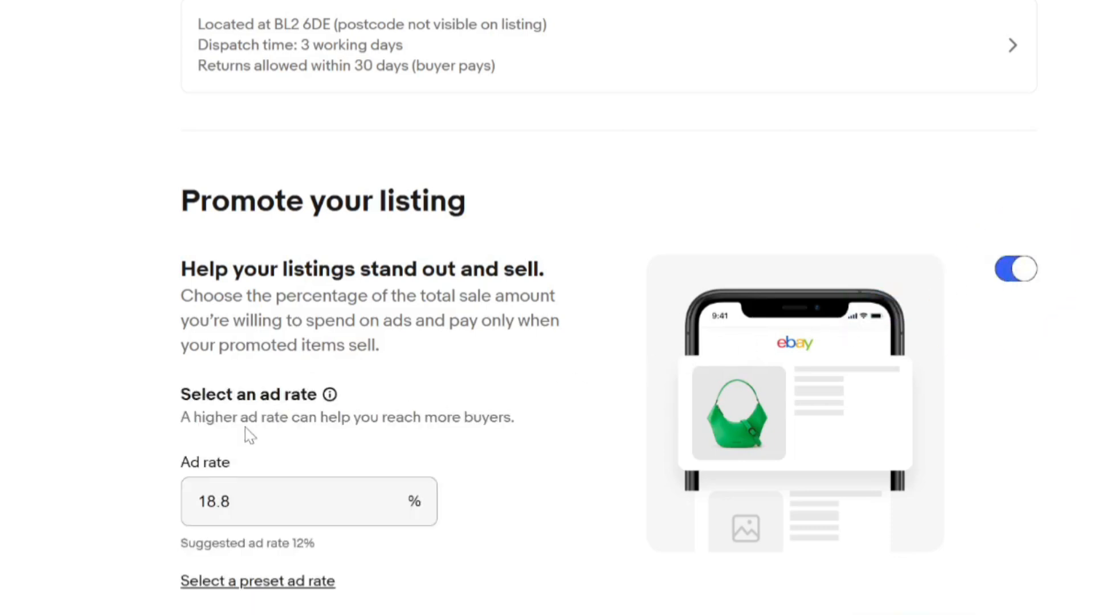
pyautogui.scroll(-3, 246, 435)
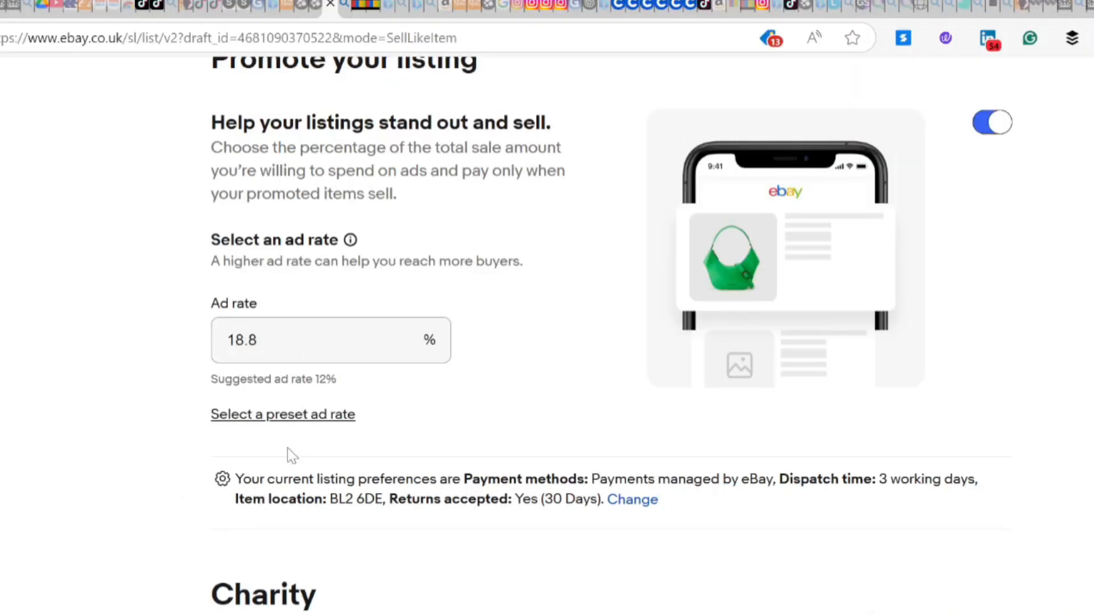
pyautogui.scroll(5, 302, 493)
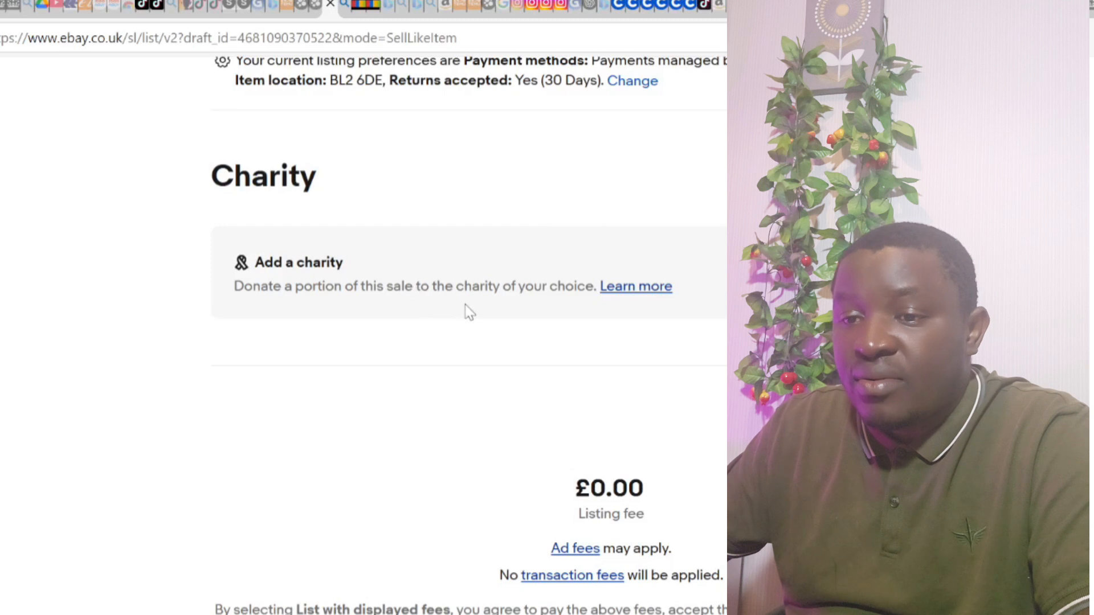
pyautogui.scroll(-3, 708, 520)
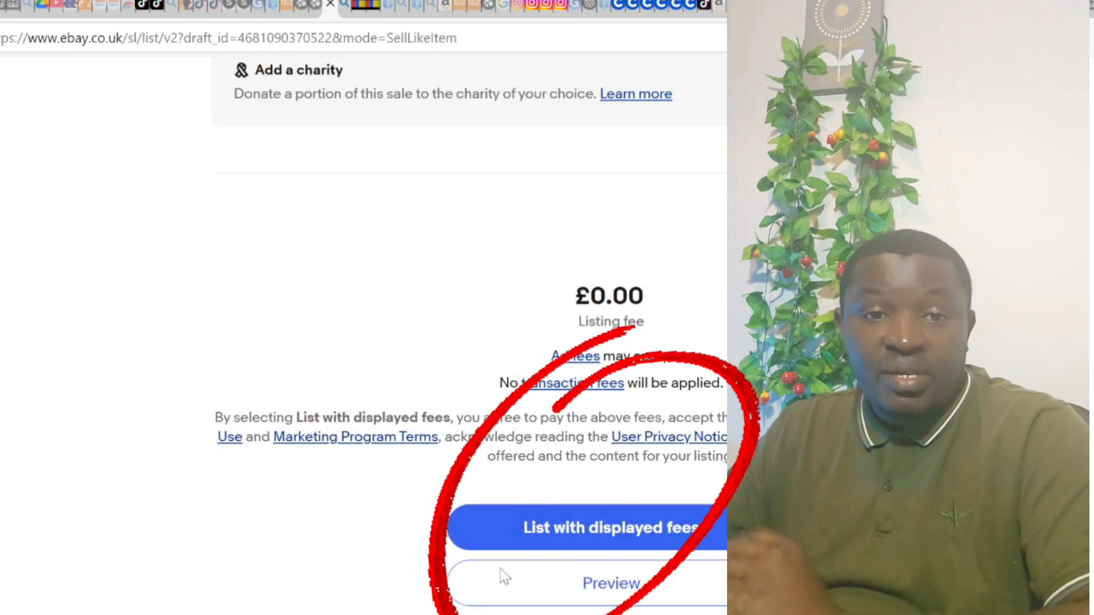
pyautogui.click(569, 529)
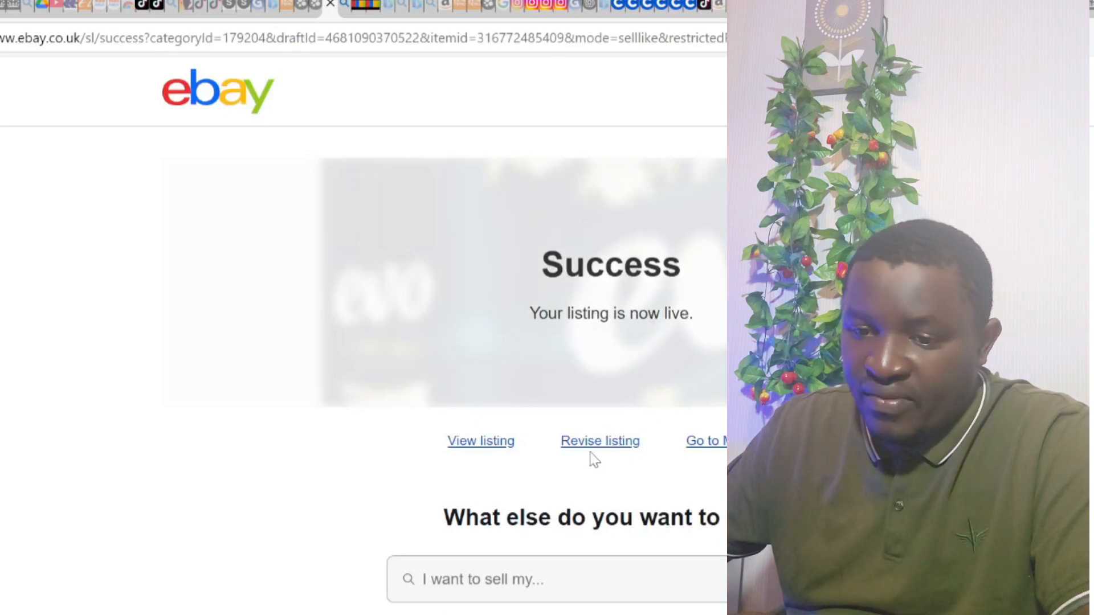
# Open the live listing and review its price, postage and returns terms, similar offers, item specifics and seller description.
pyautogui.scroll(-4, 593, 500)
pyautogui.scroll(4, 606, 498)
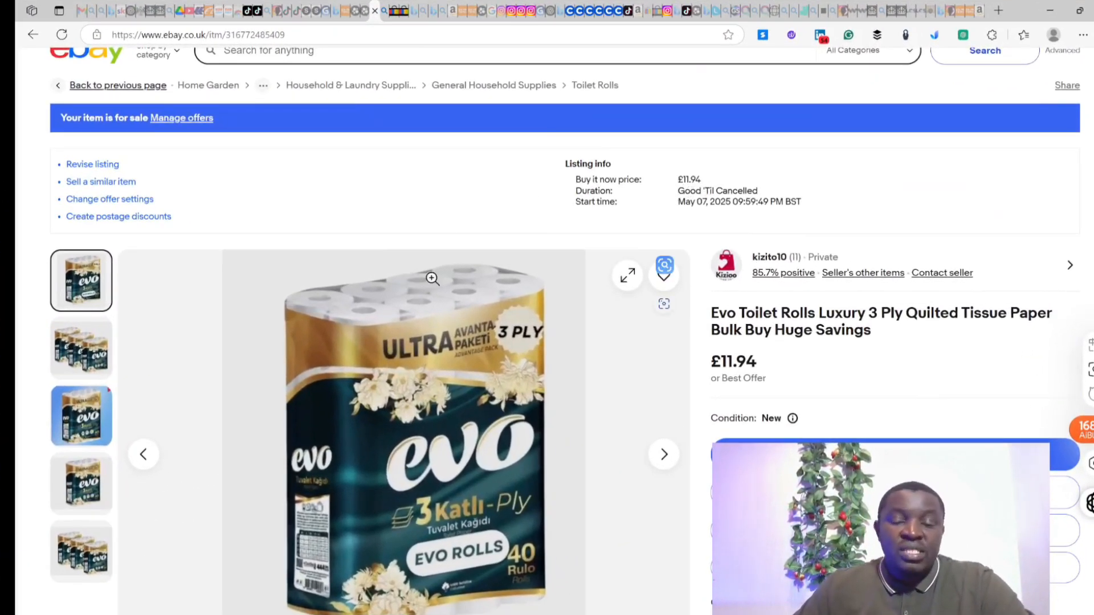
pyautogui.scroll(1, 432, 278)
pyautogui.scroll(-10, 552, 350)
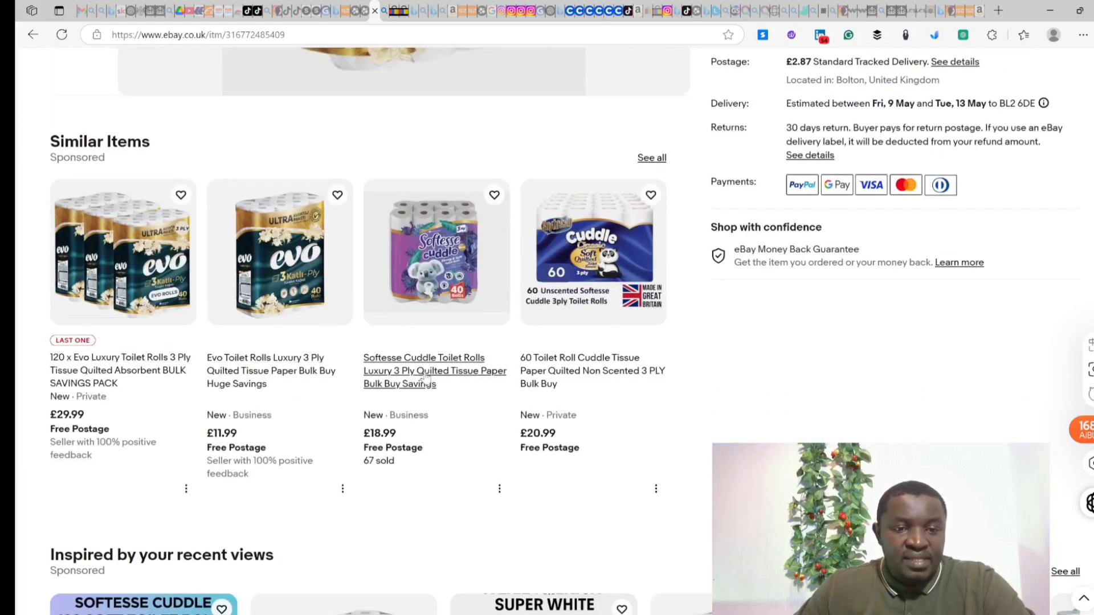
pyautogui.scroll(-4, 559, 402)
pyautogui.scroll(-7, 558, 402)
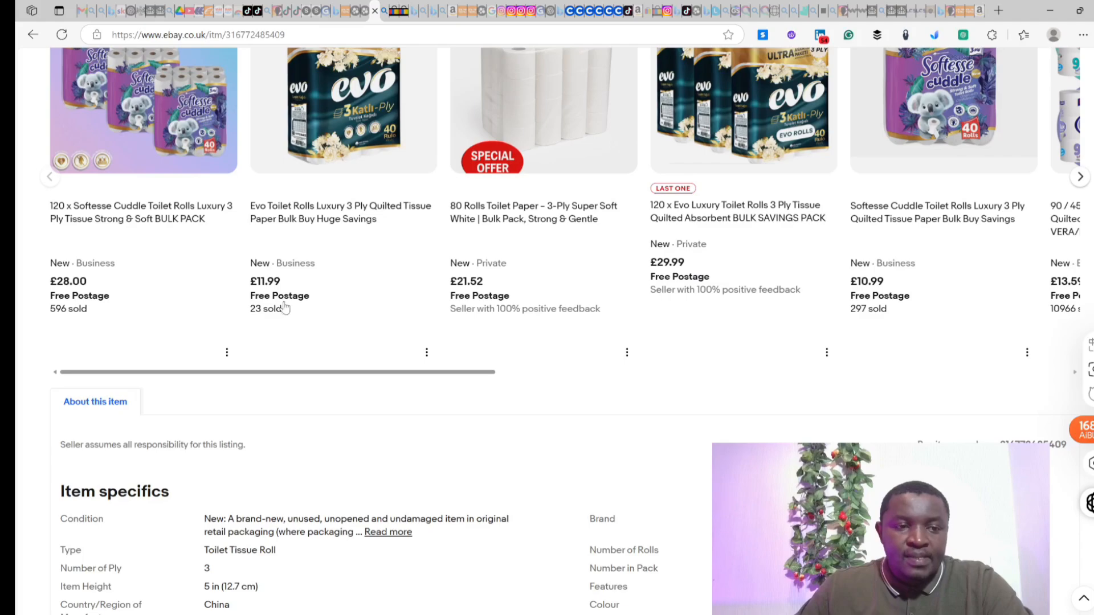
pyautogui.scroll(-4, 581, 313)
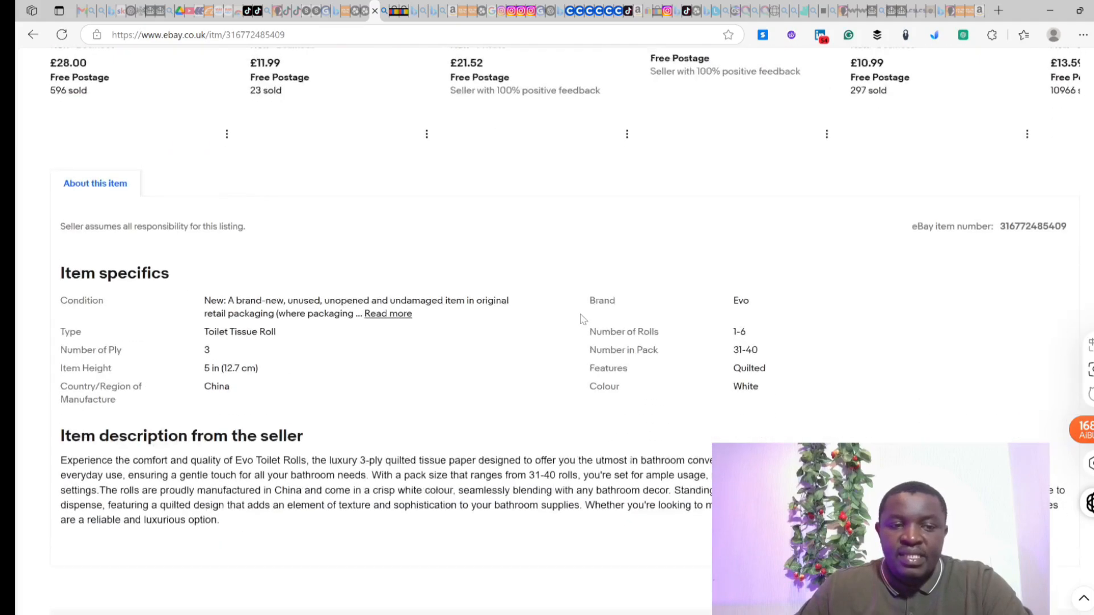
pyautogui.scroll(4, 582, 320)
pyautogui.scroll(-6, 576, 340)
pyautogui.scroll(-15, 575, 340)
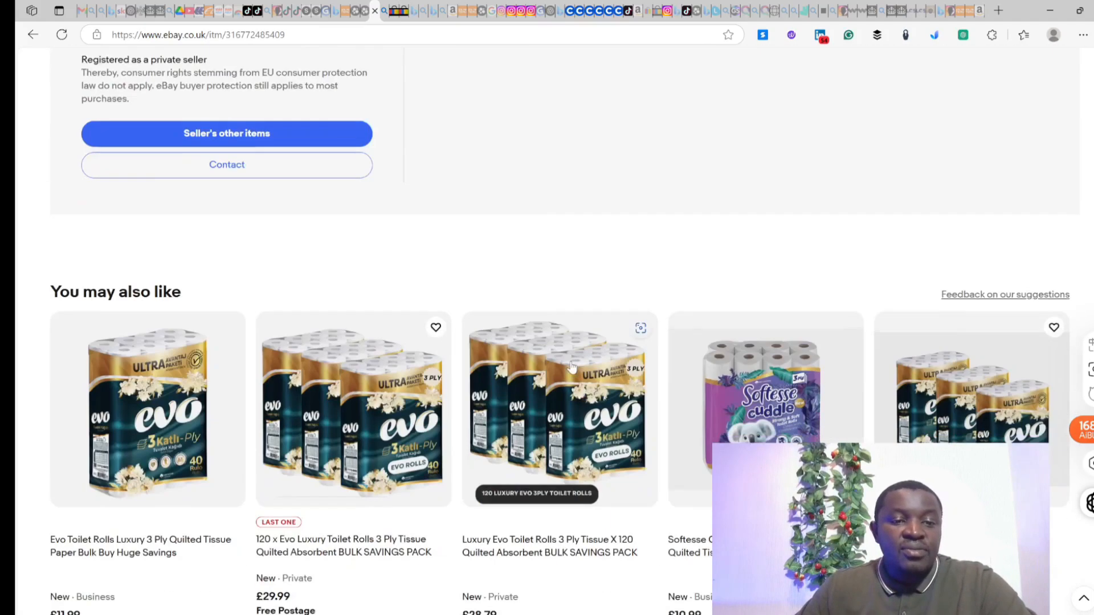
pyautogui.scroll(15, 579, 364)
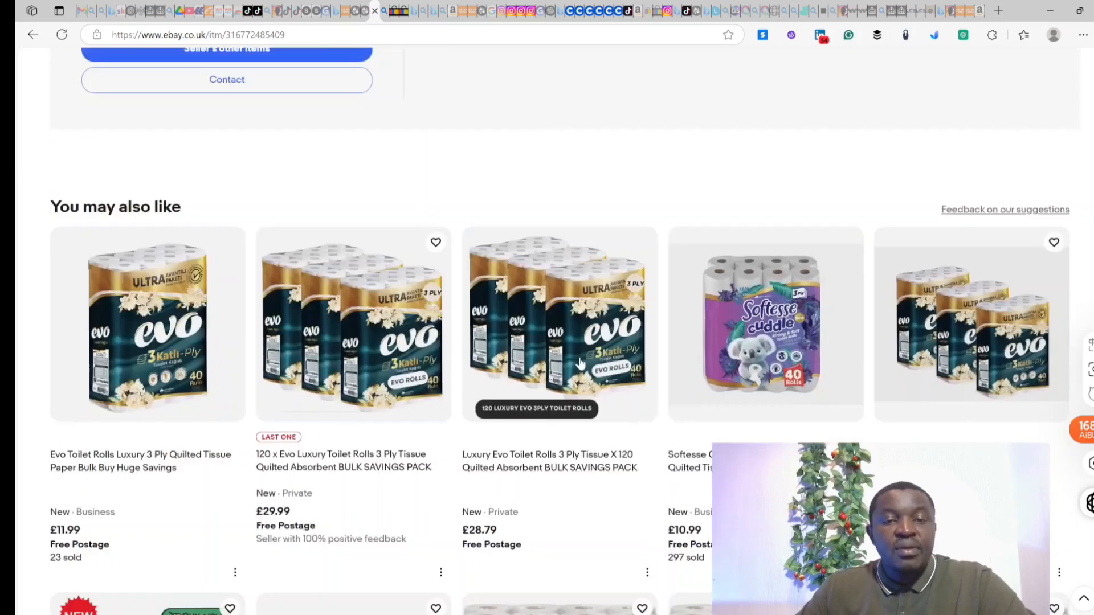
pyautogui.scroll(15, 584, 363)
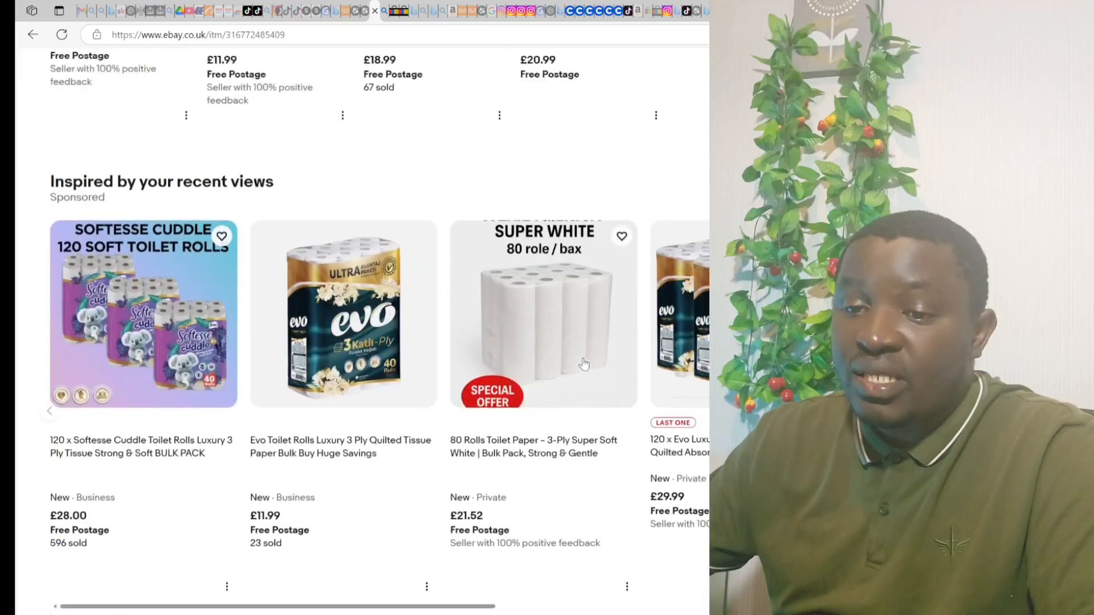
pyautogui.scroll(1, 591, 365)
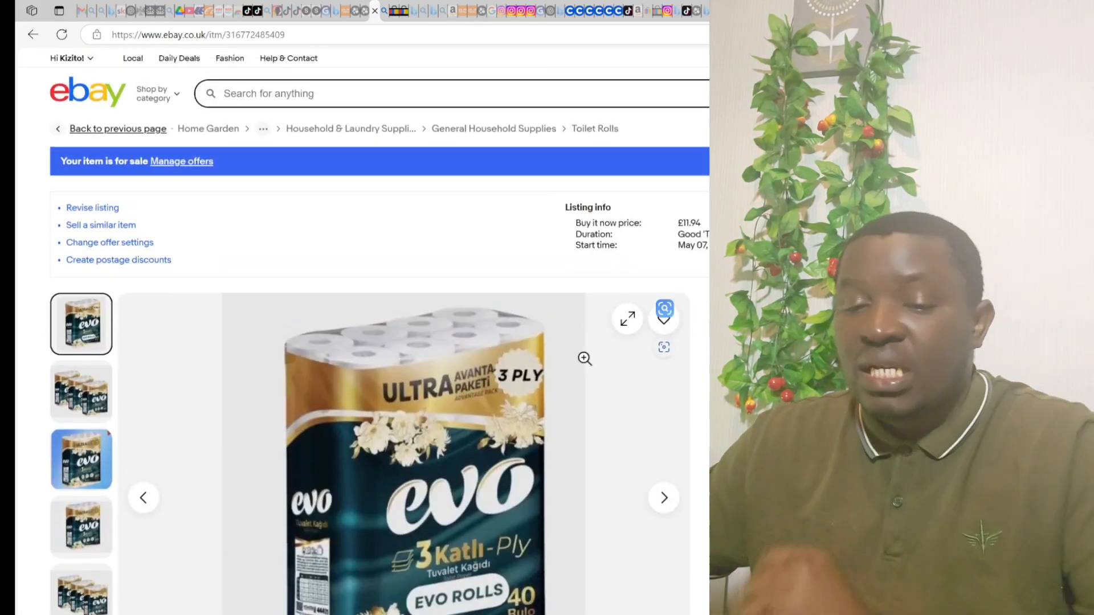